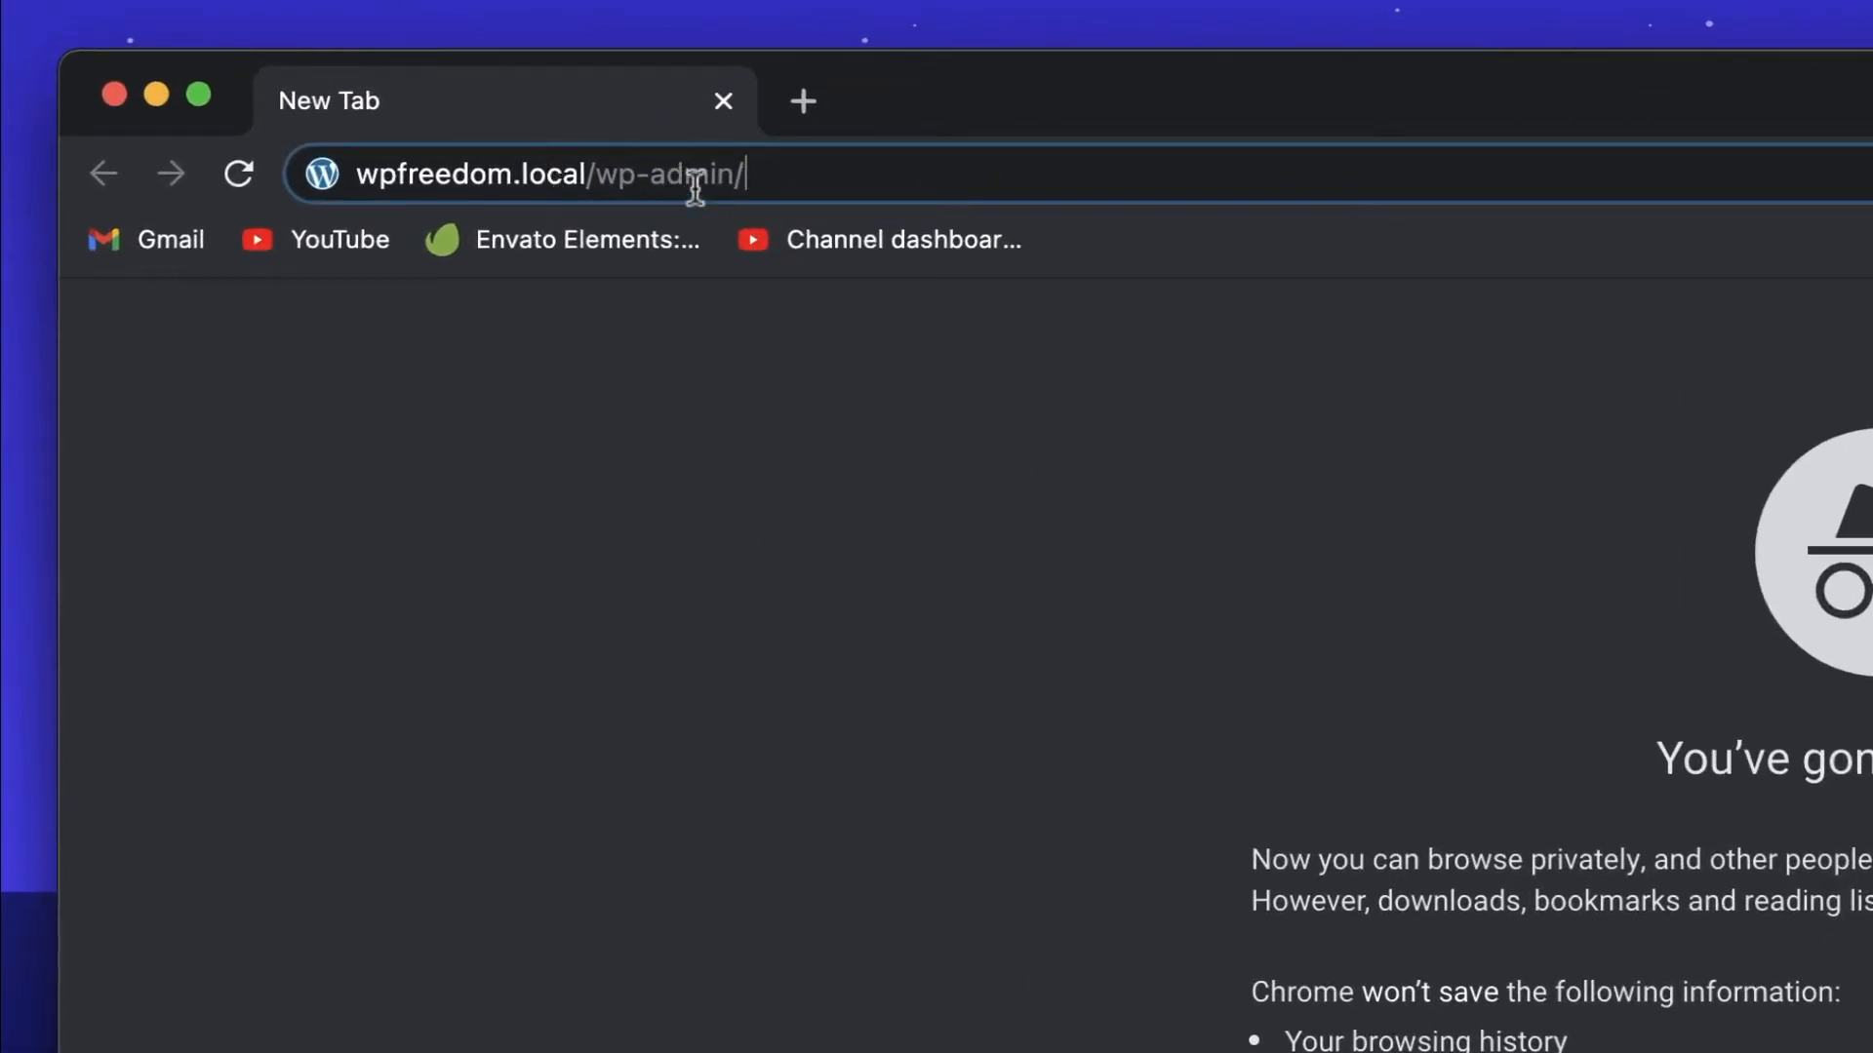
Step: Load wp-admin and log in with the admin username and password
key("Return")
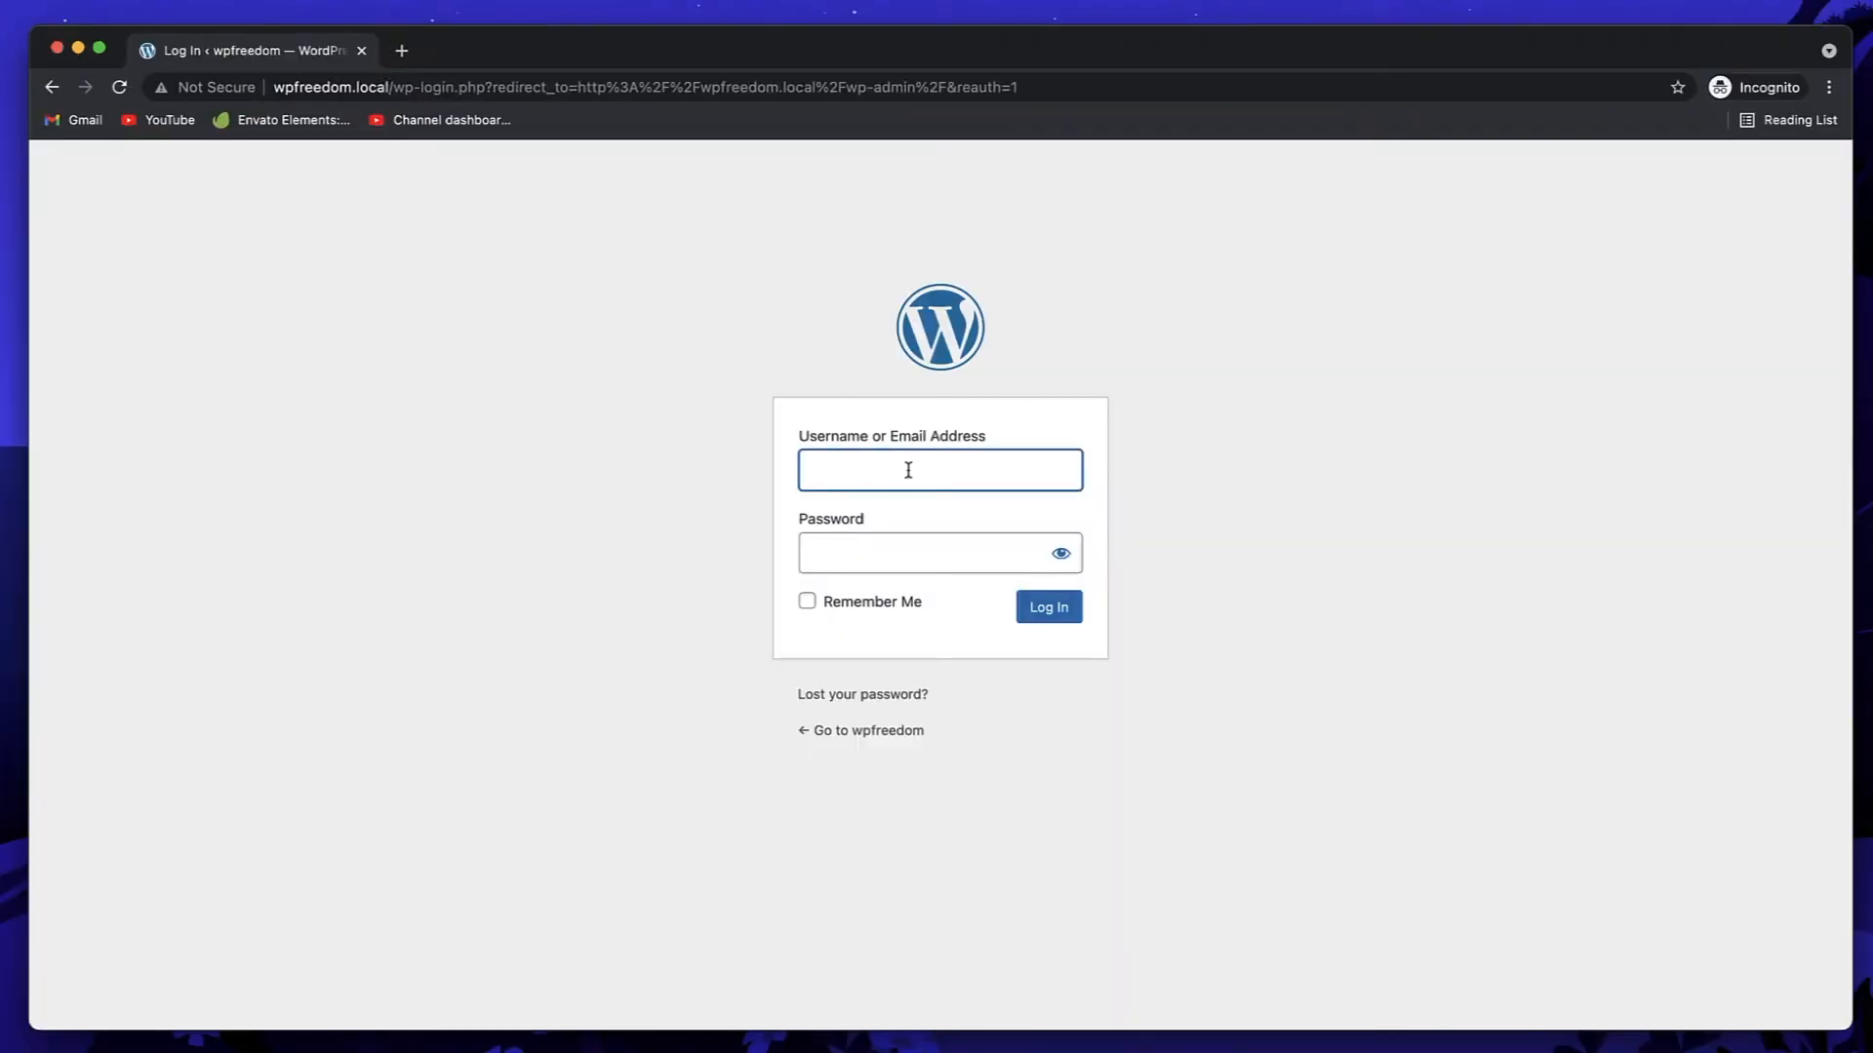
type("admin")
left_click(898, 560)
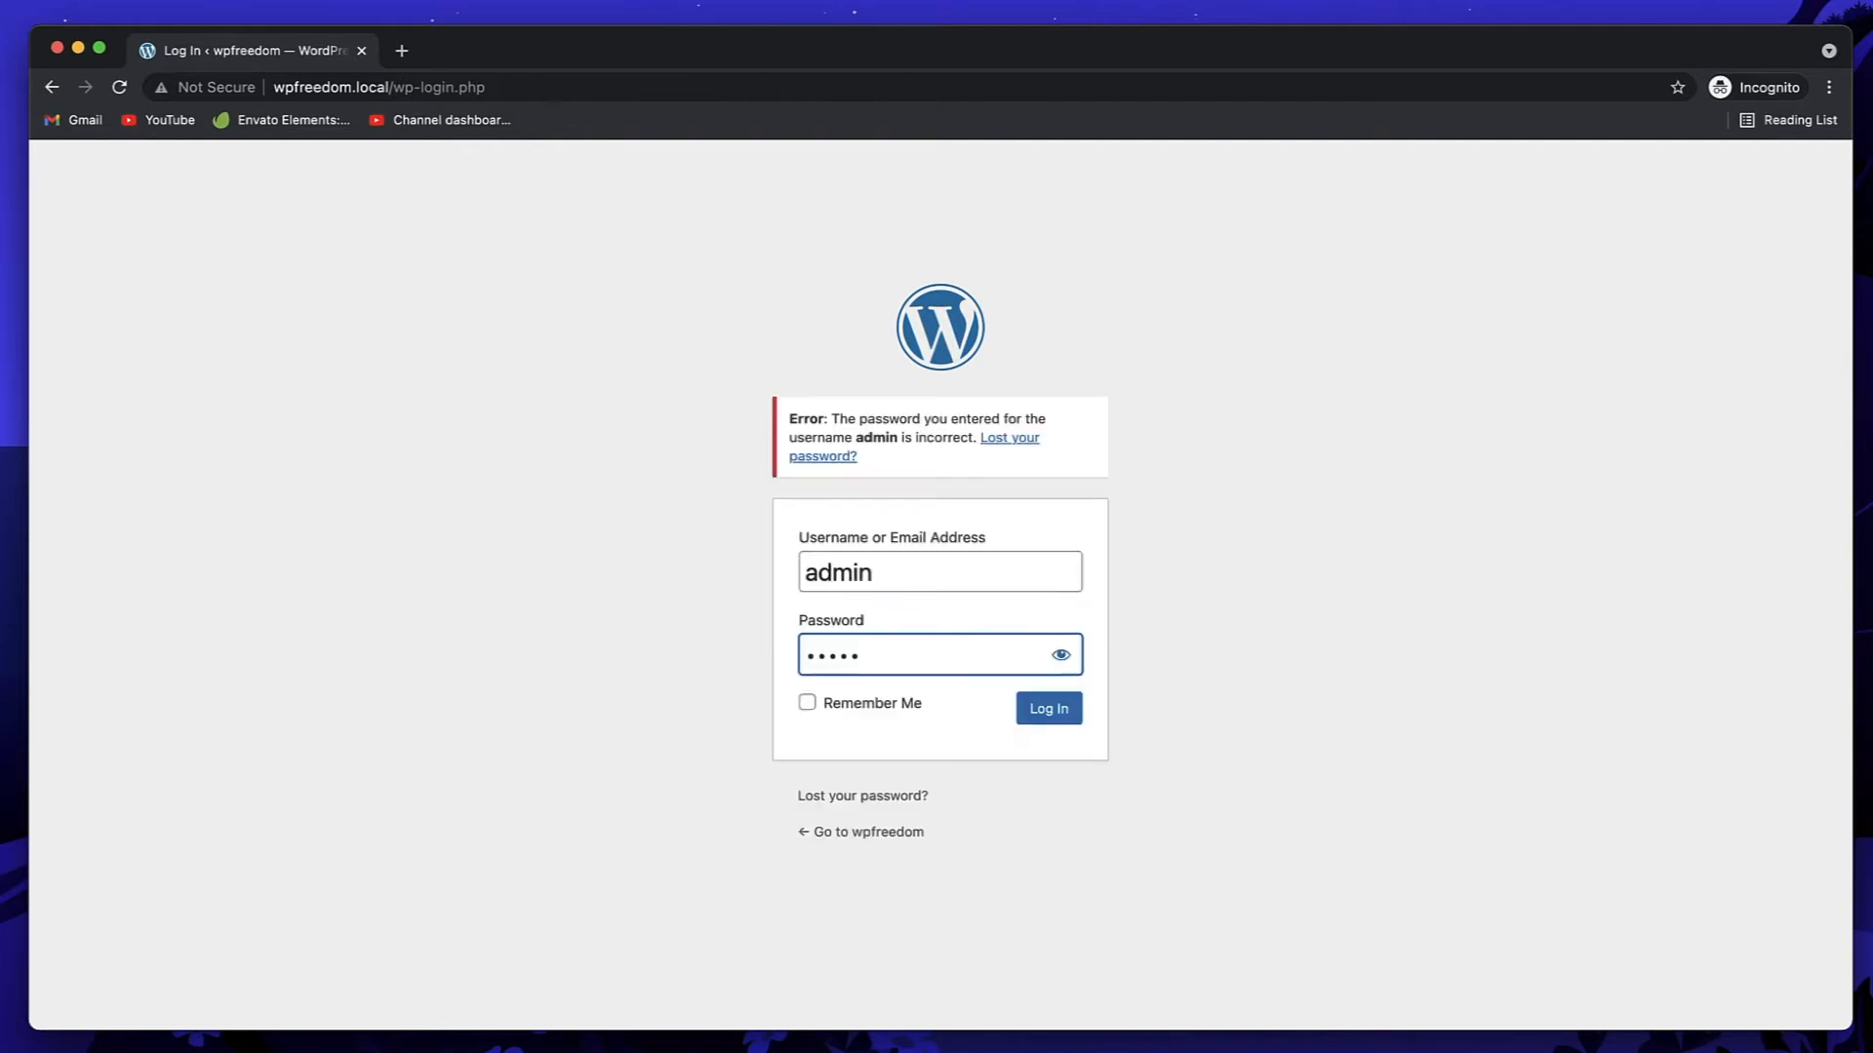
key("Return")
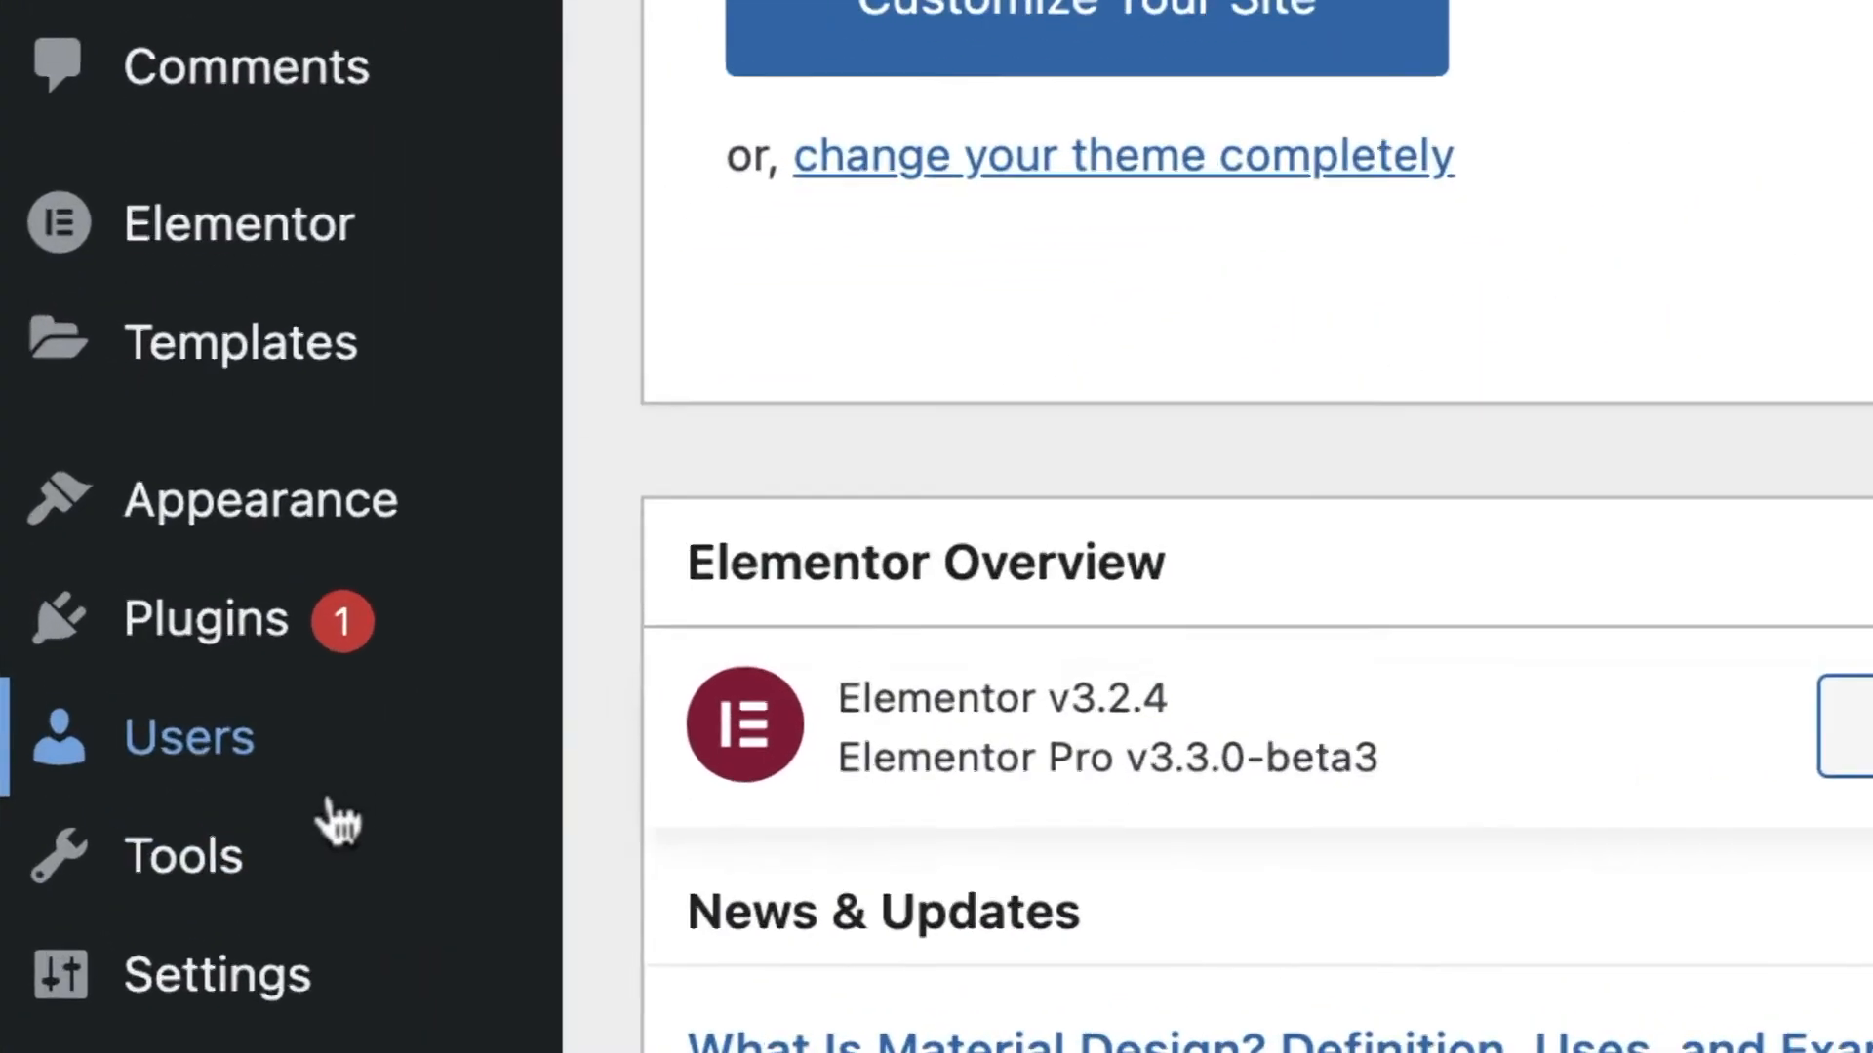
Step: Go to the Users list and open the empty Add New User form
mouse_move(117, 634)
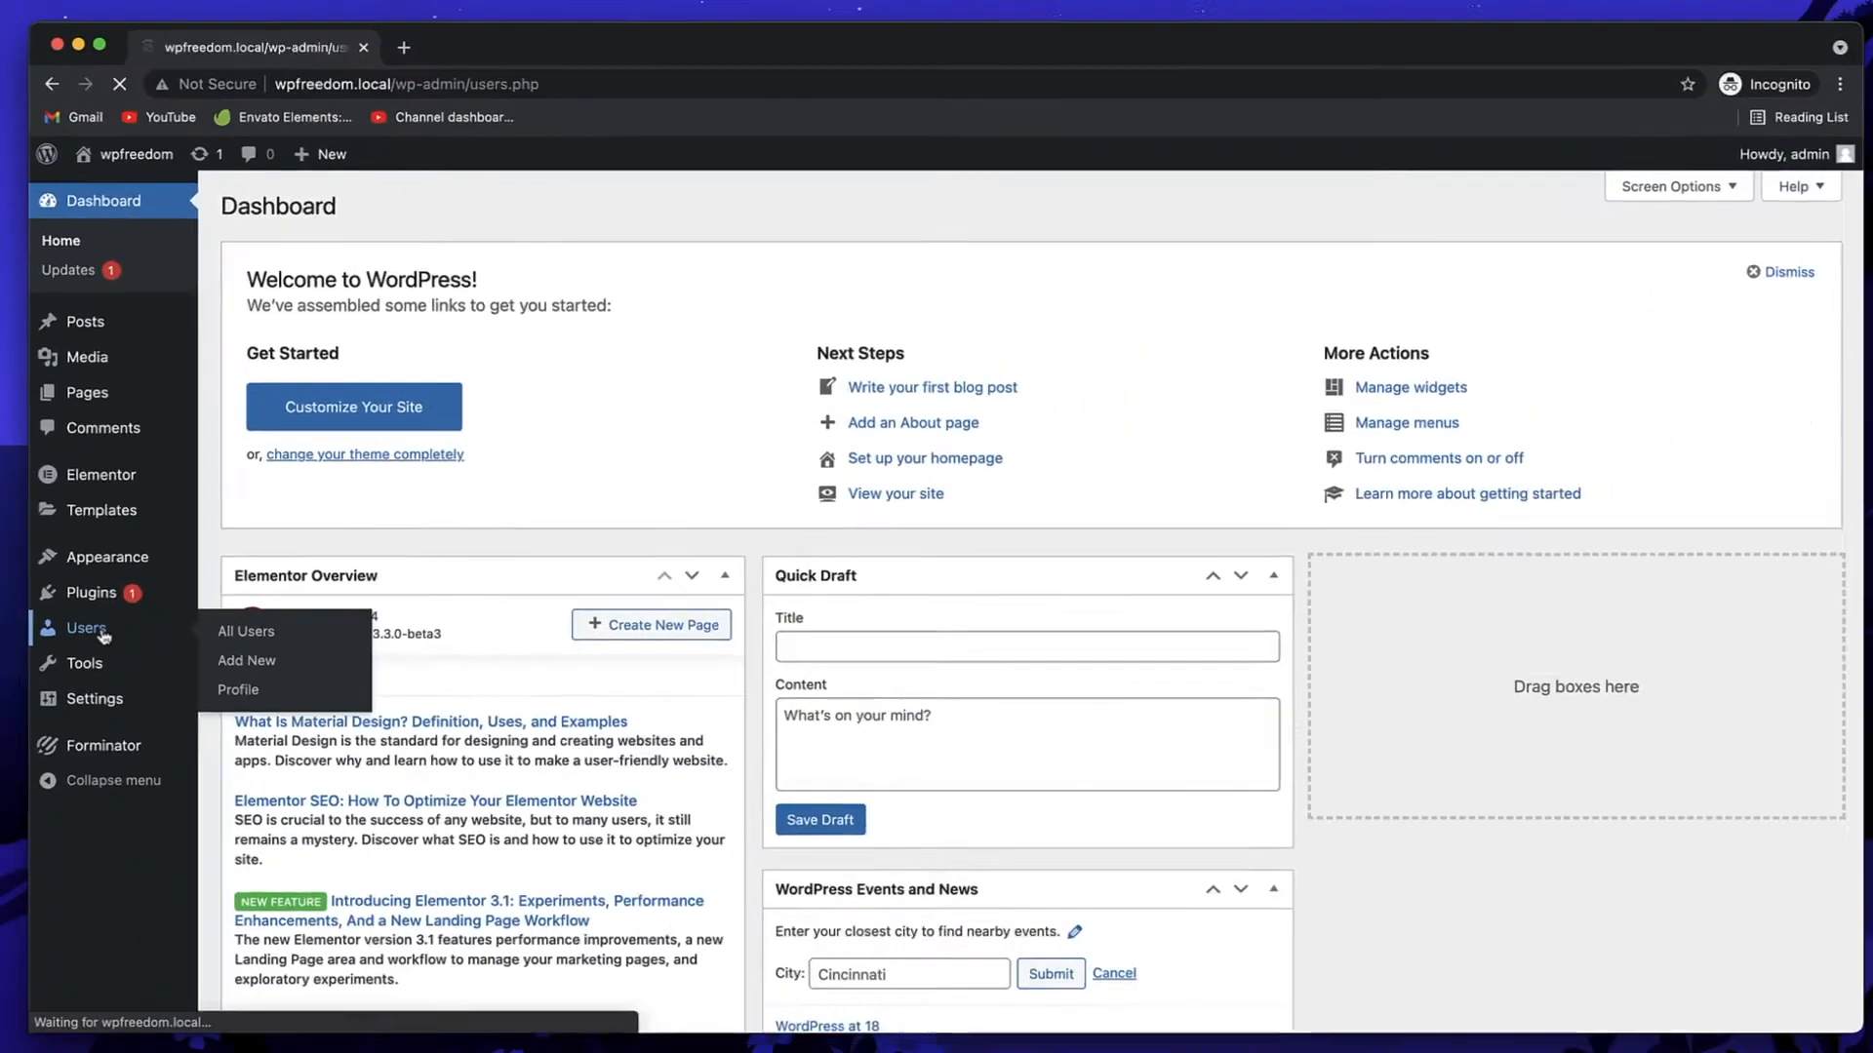
left_click(263, 776)
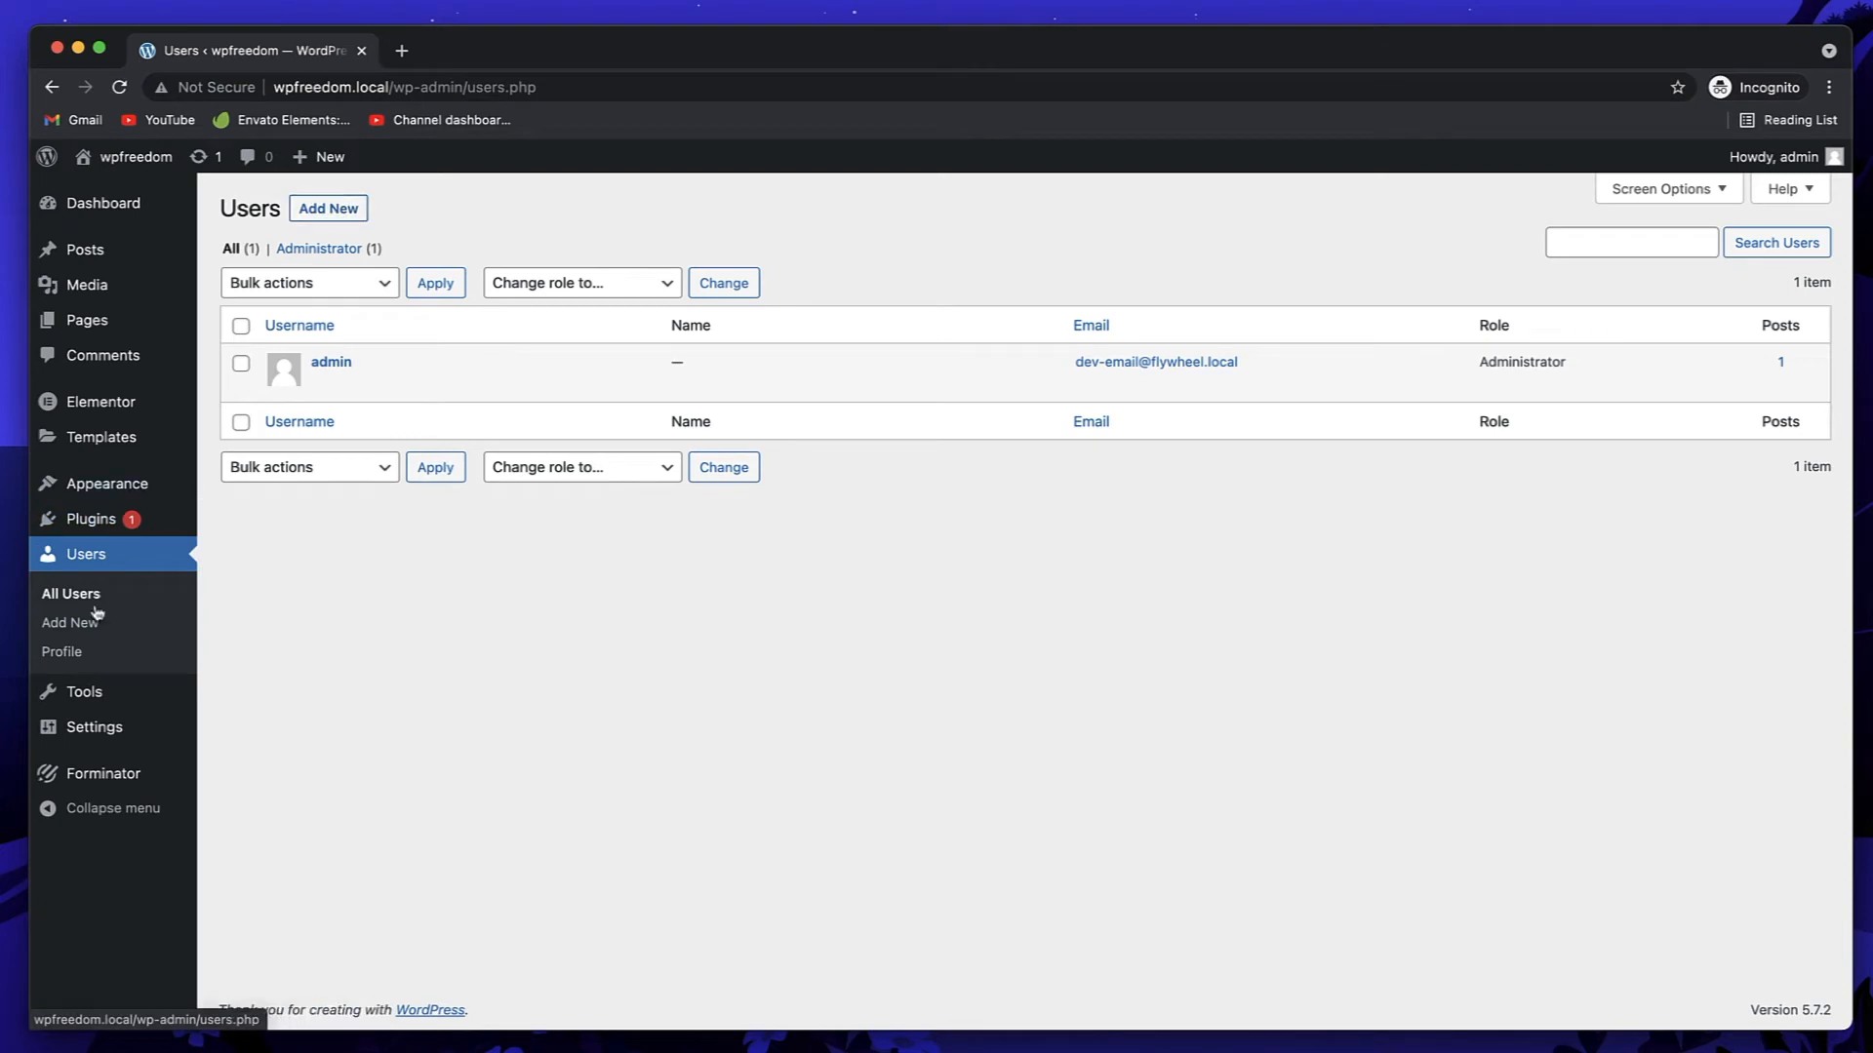
left_click(353, 216)
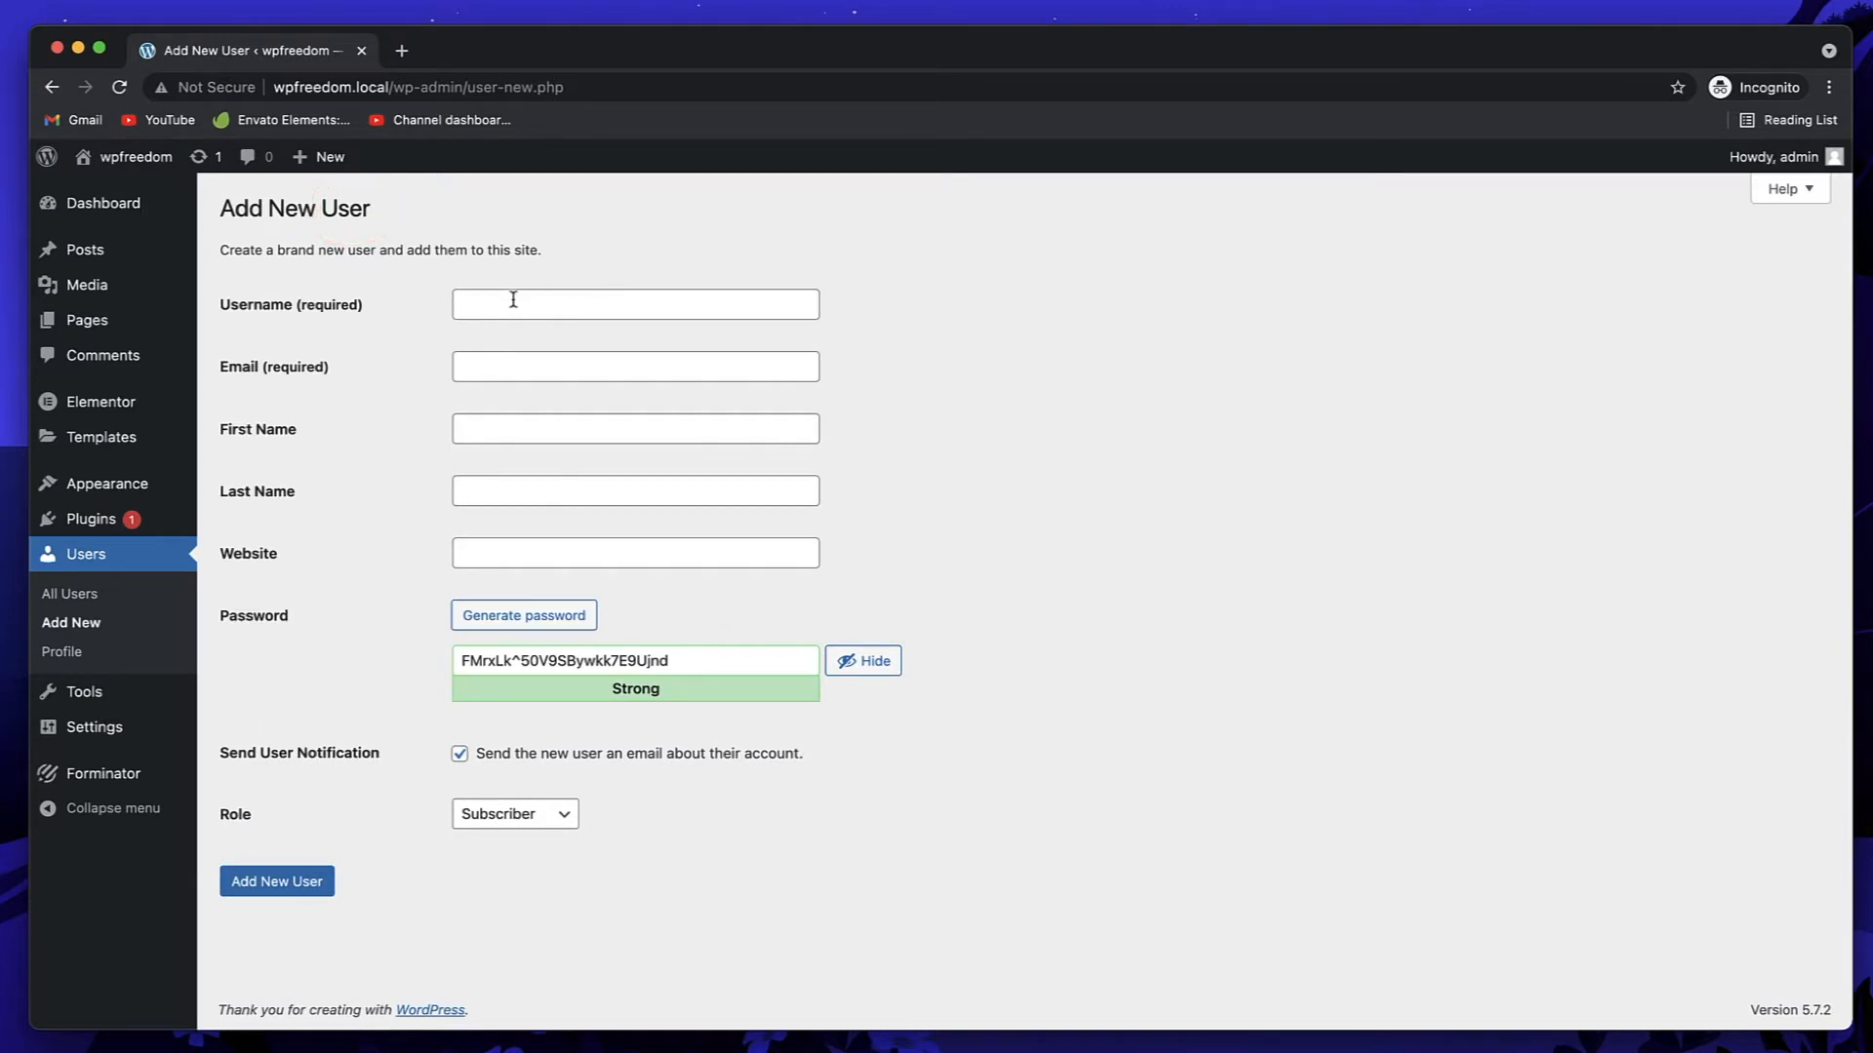
Step: Enter the username editor1 and paste the new user's e-mail address
left_click(506, 310)
type("autr")
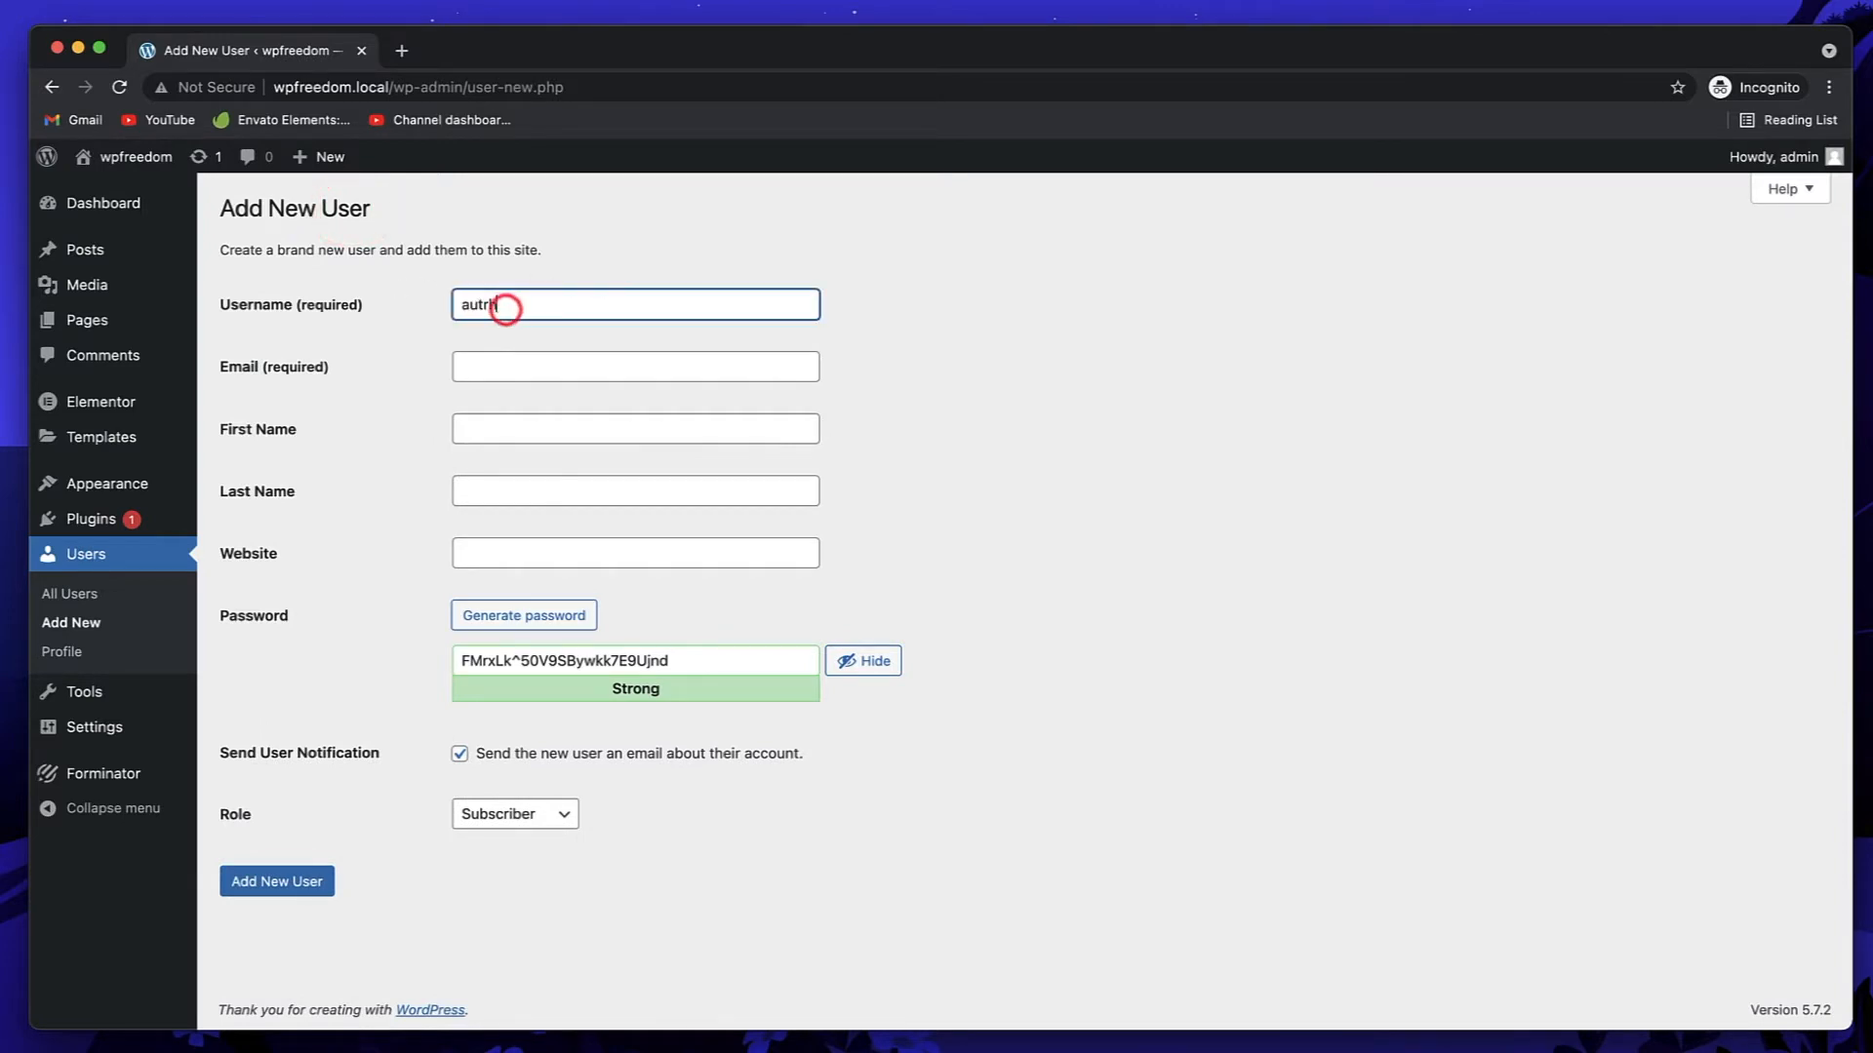
type("hir`")
key("BackSpace")
key("BackSpace")
key("BackSpace")
key("BackSpace")
key("BackSpace")
key("BackSpace")
type("editor1")
left_click(496, 378)
key("ctrl+v")
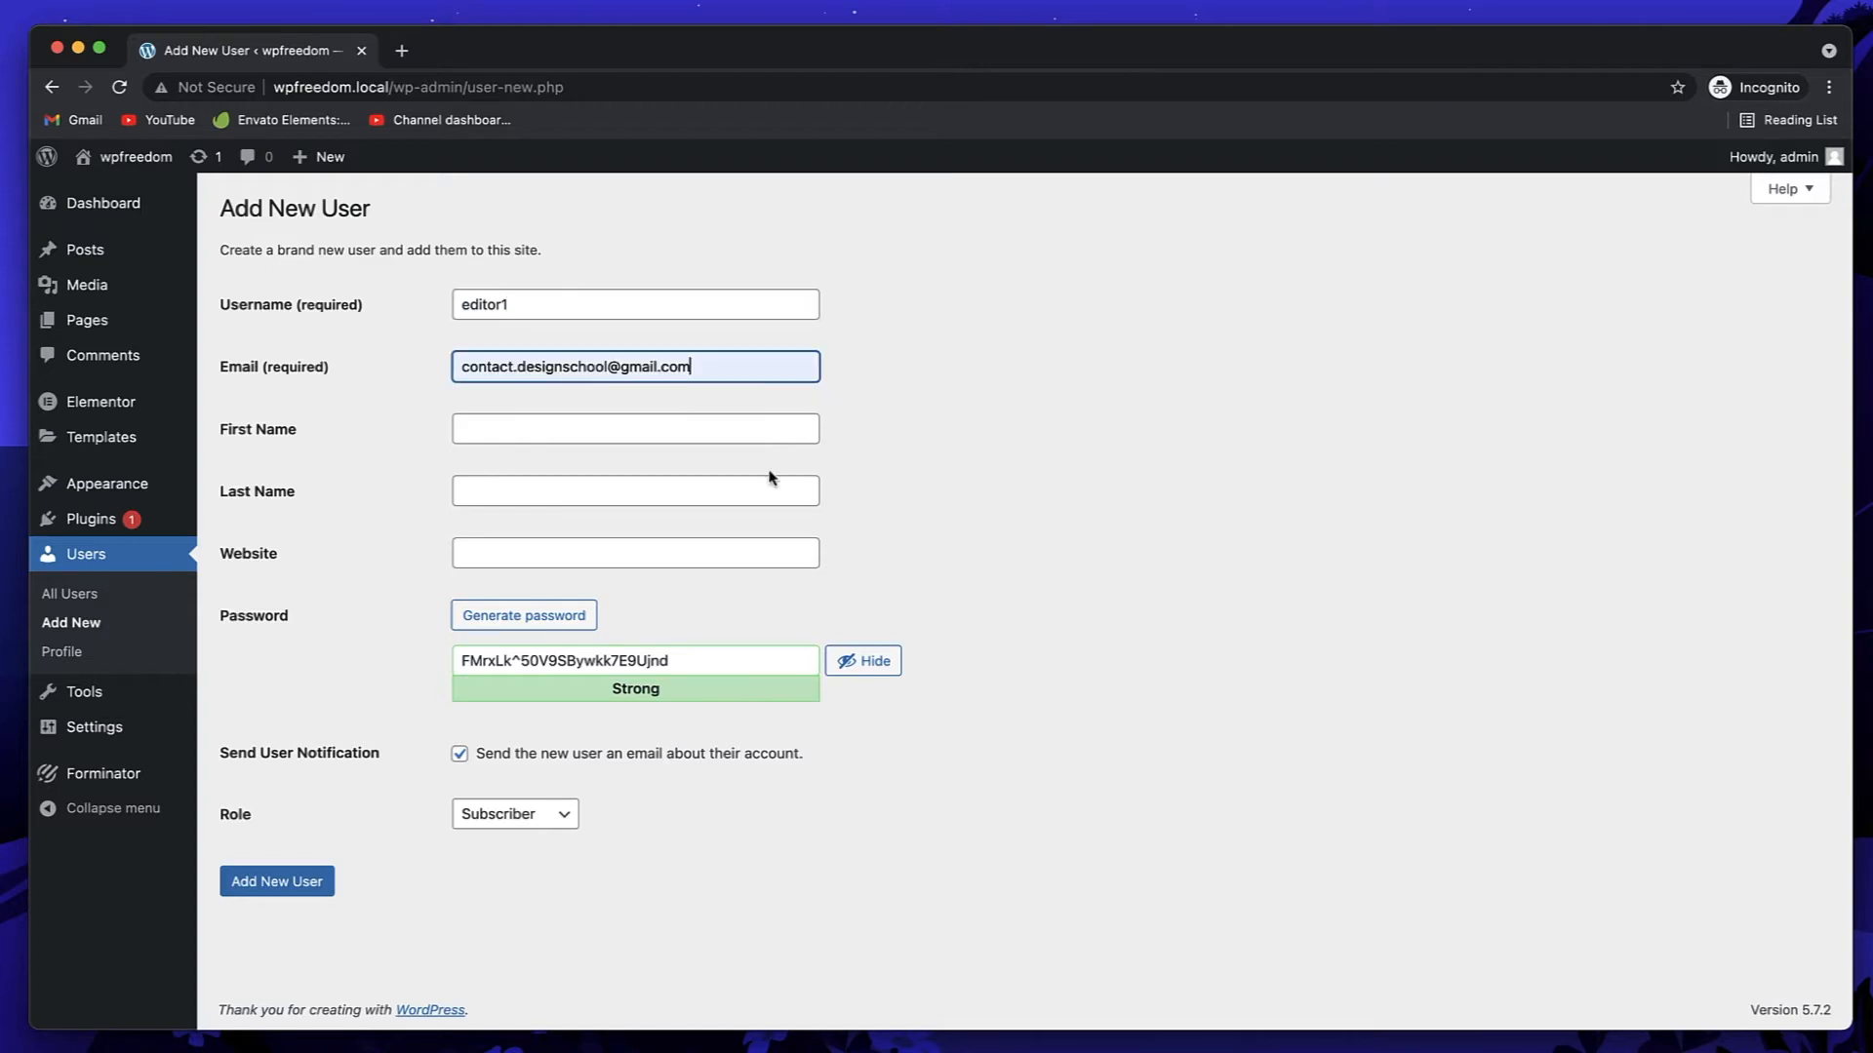
Step: Fill in the user's first and last name and generate a password
left_click(609, 433)
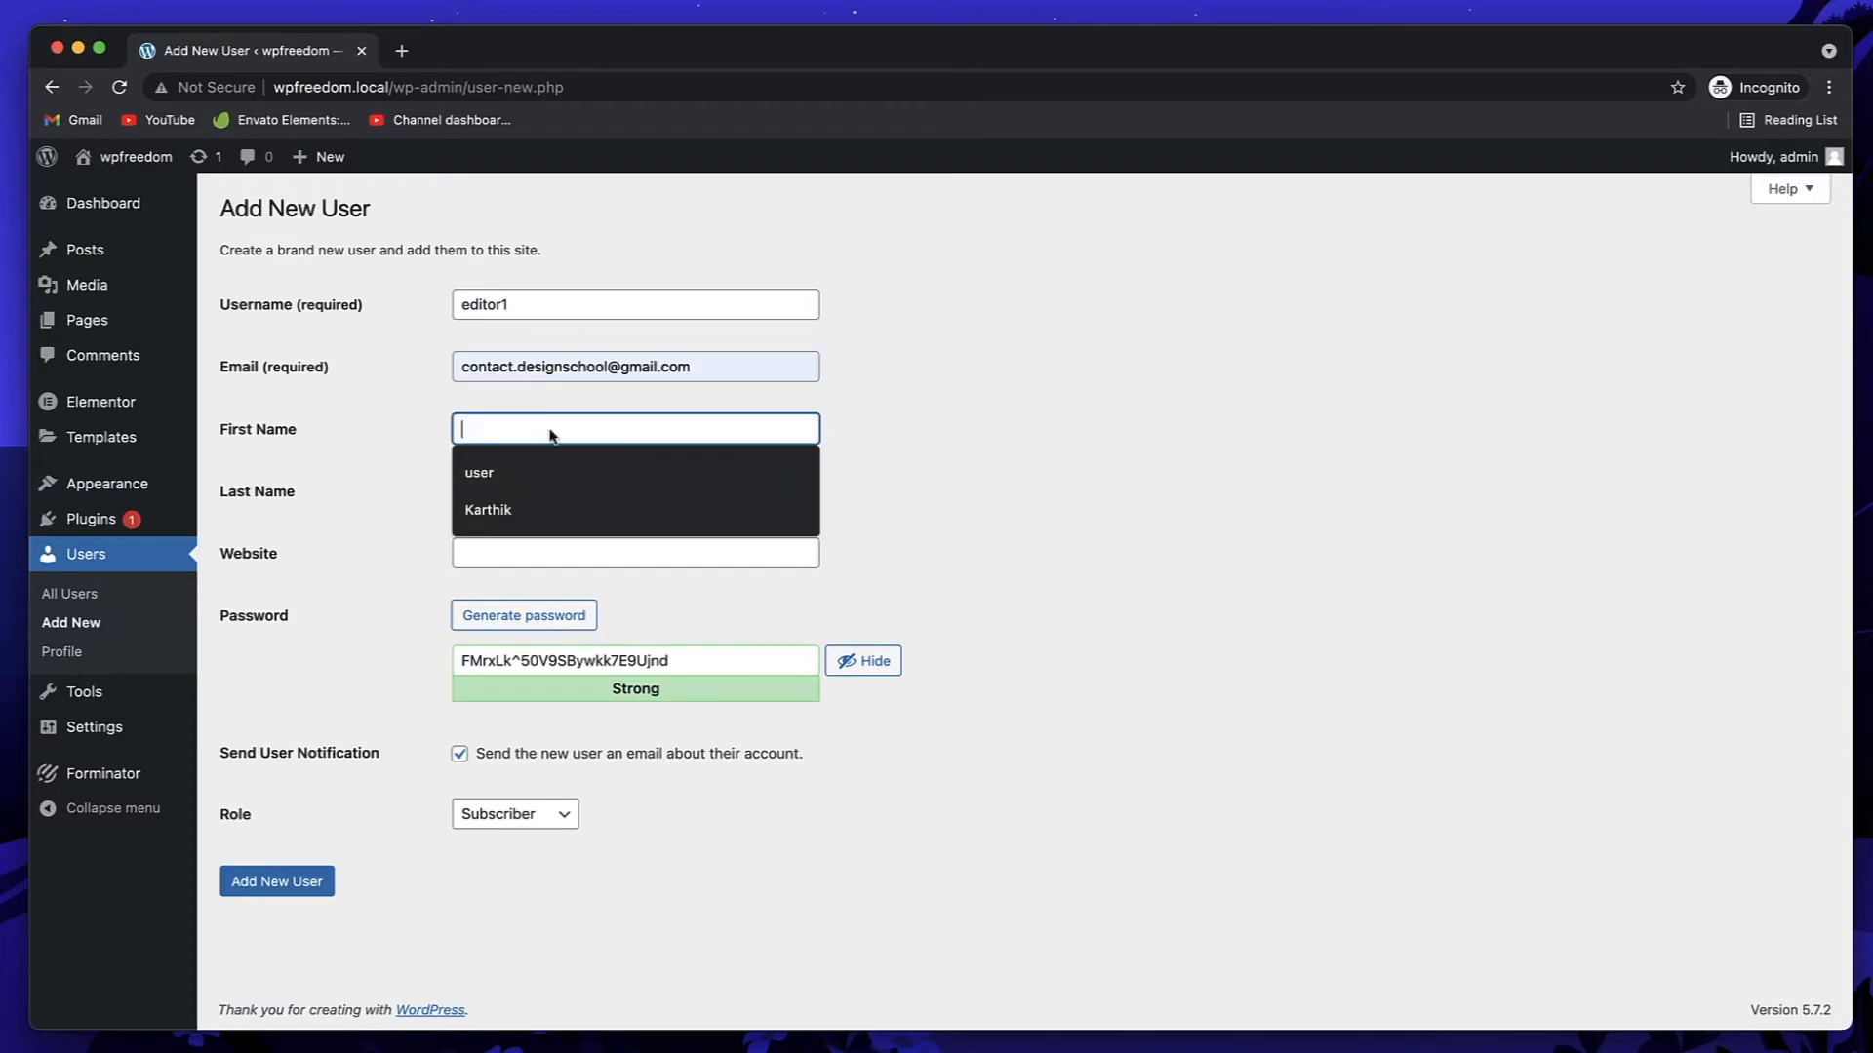
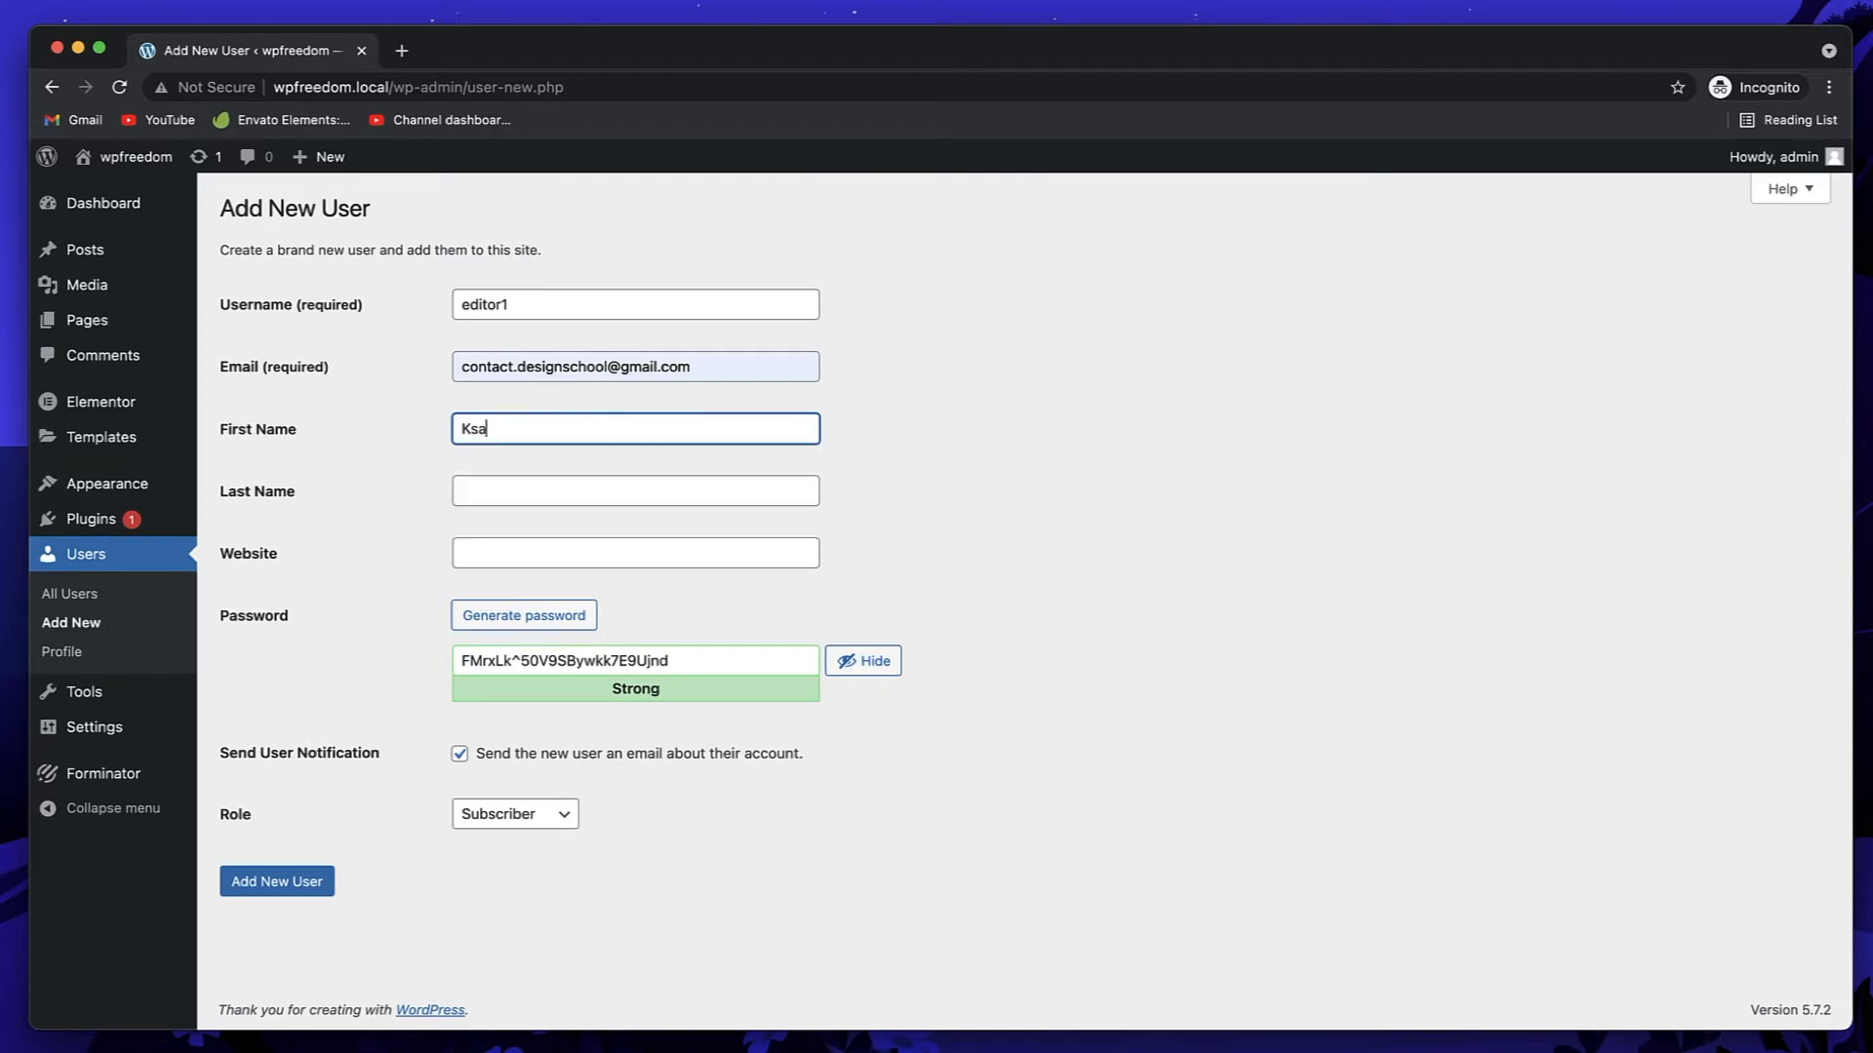
key("Tab")
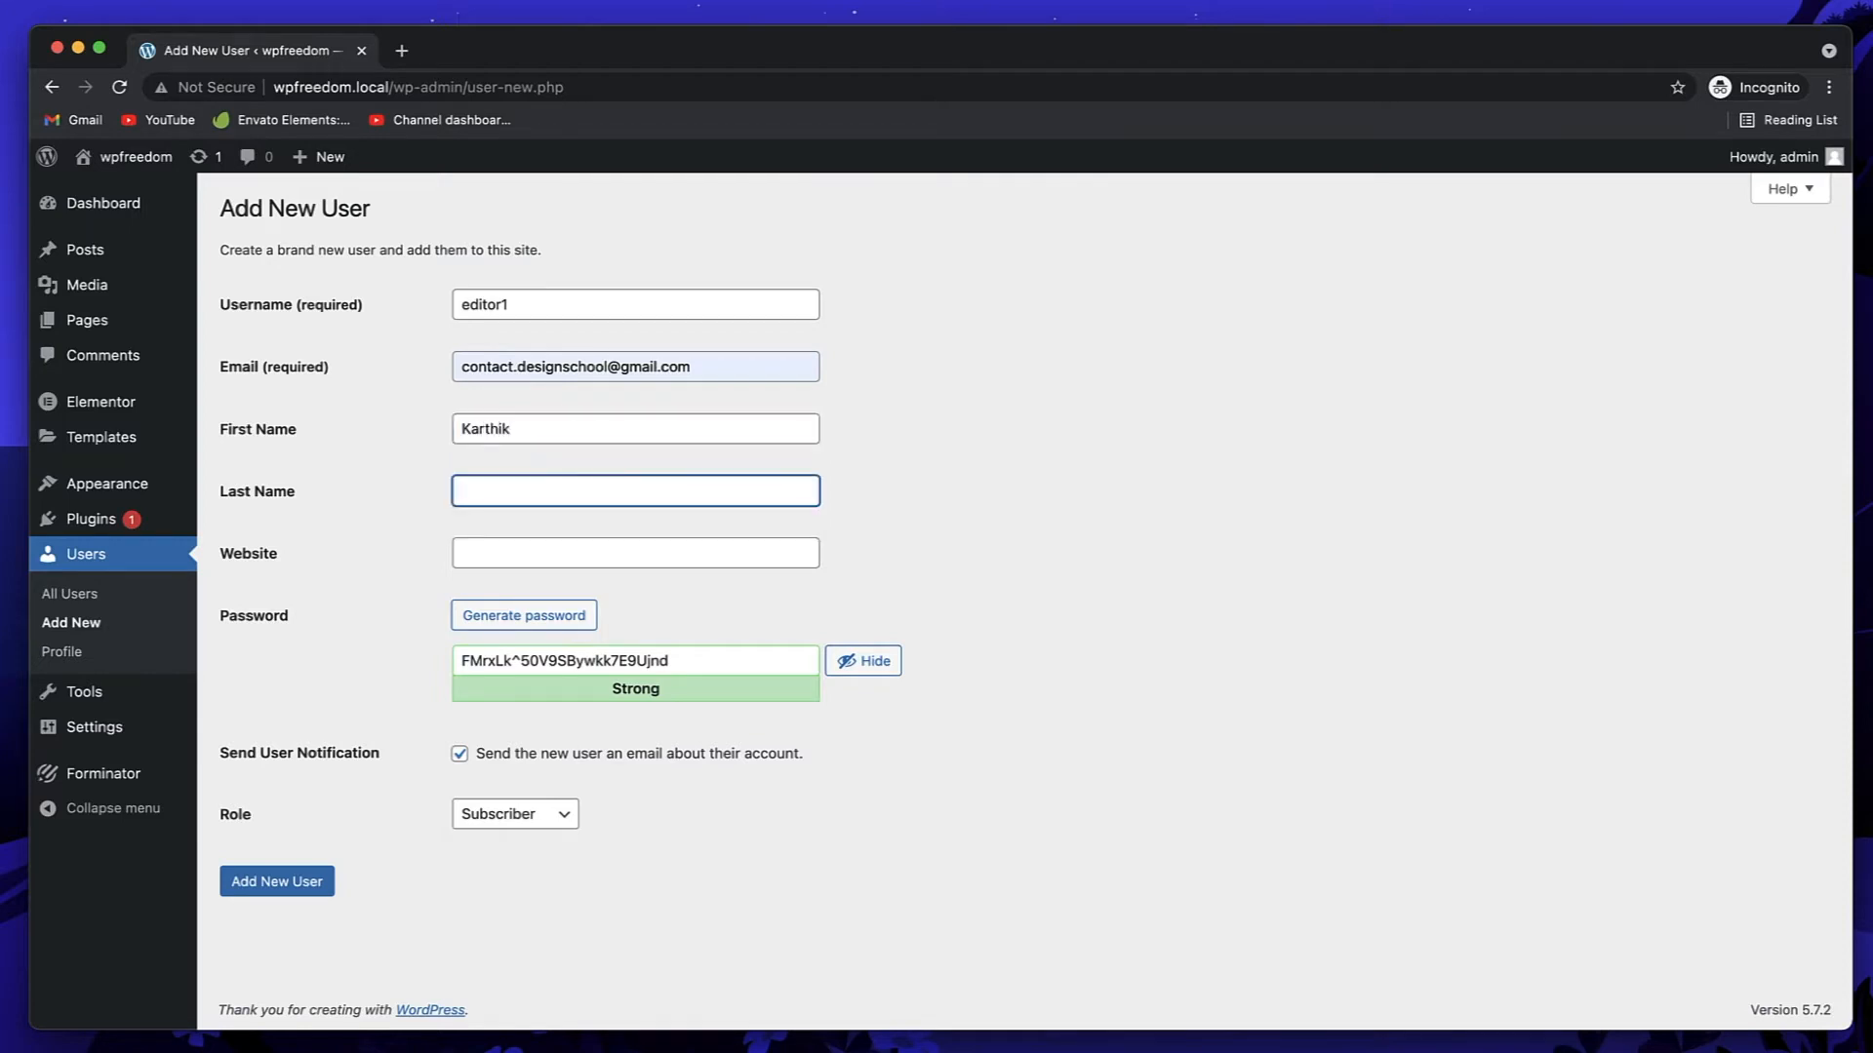
left_click(554, 549)
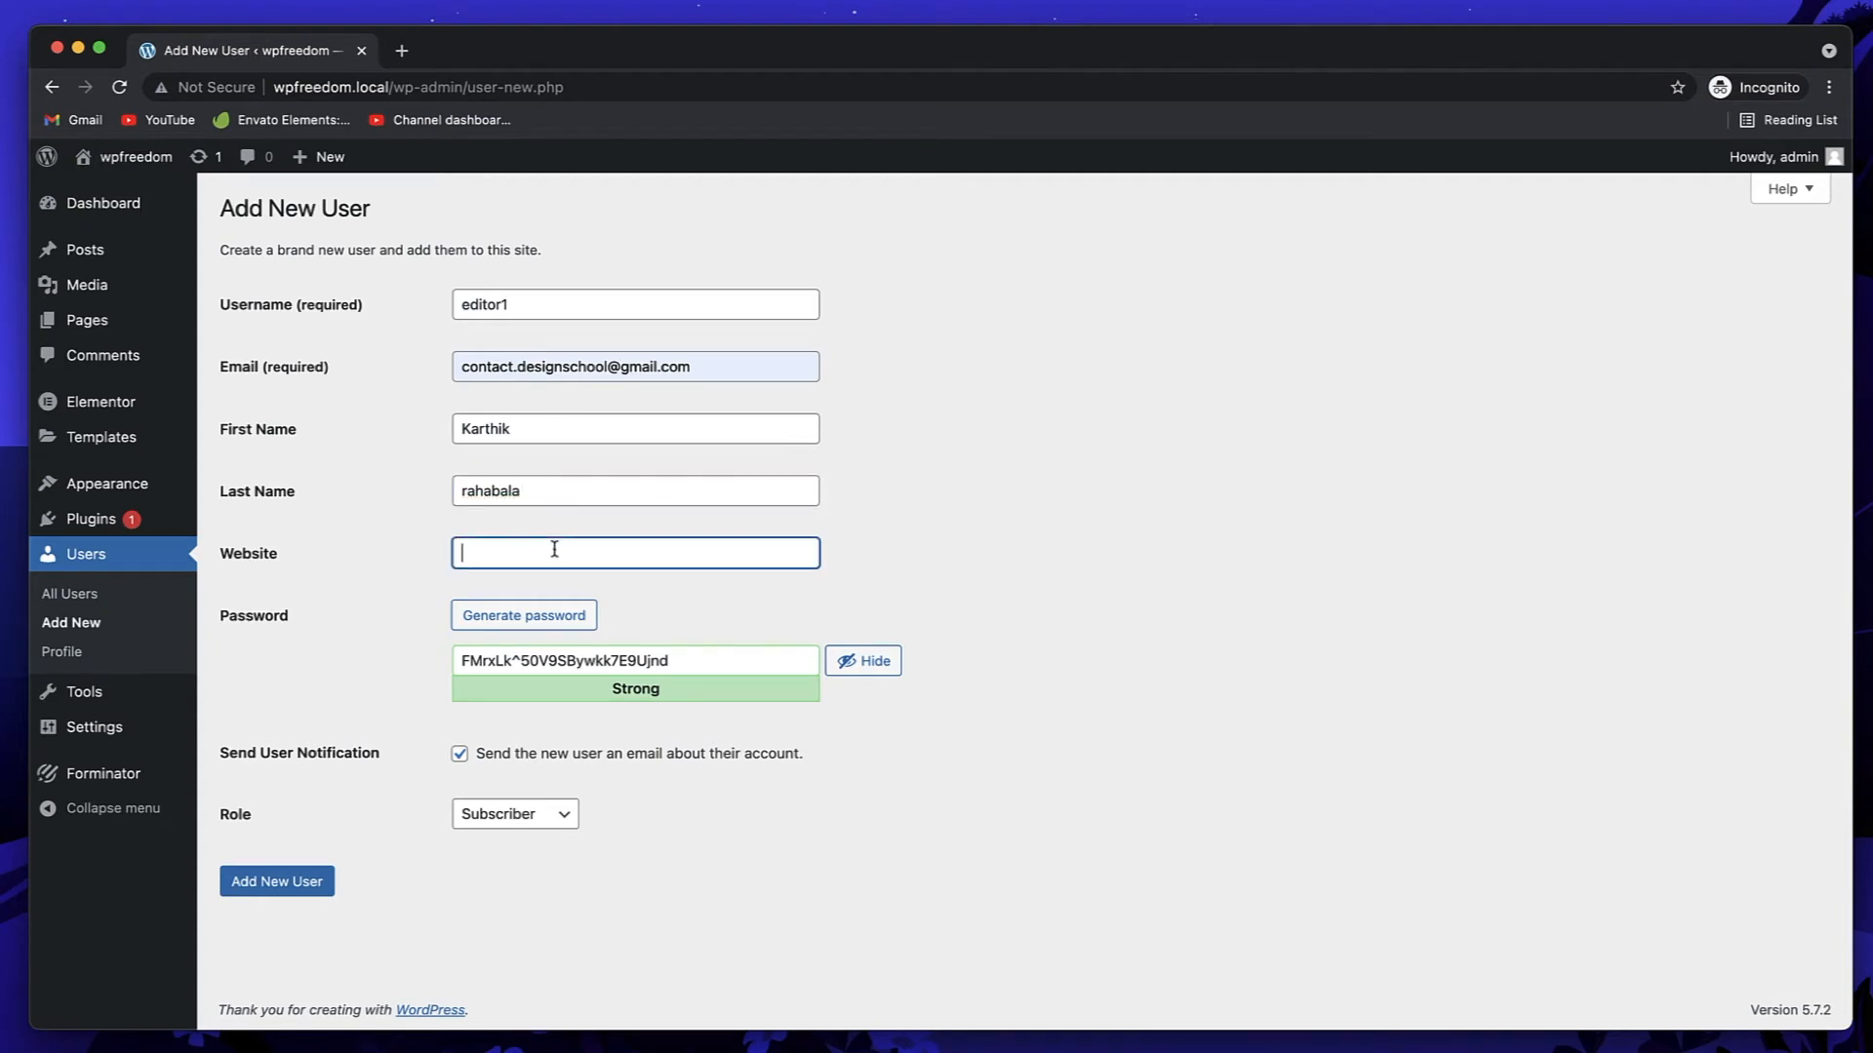
left_click(508, 622)
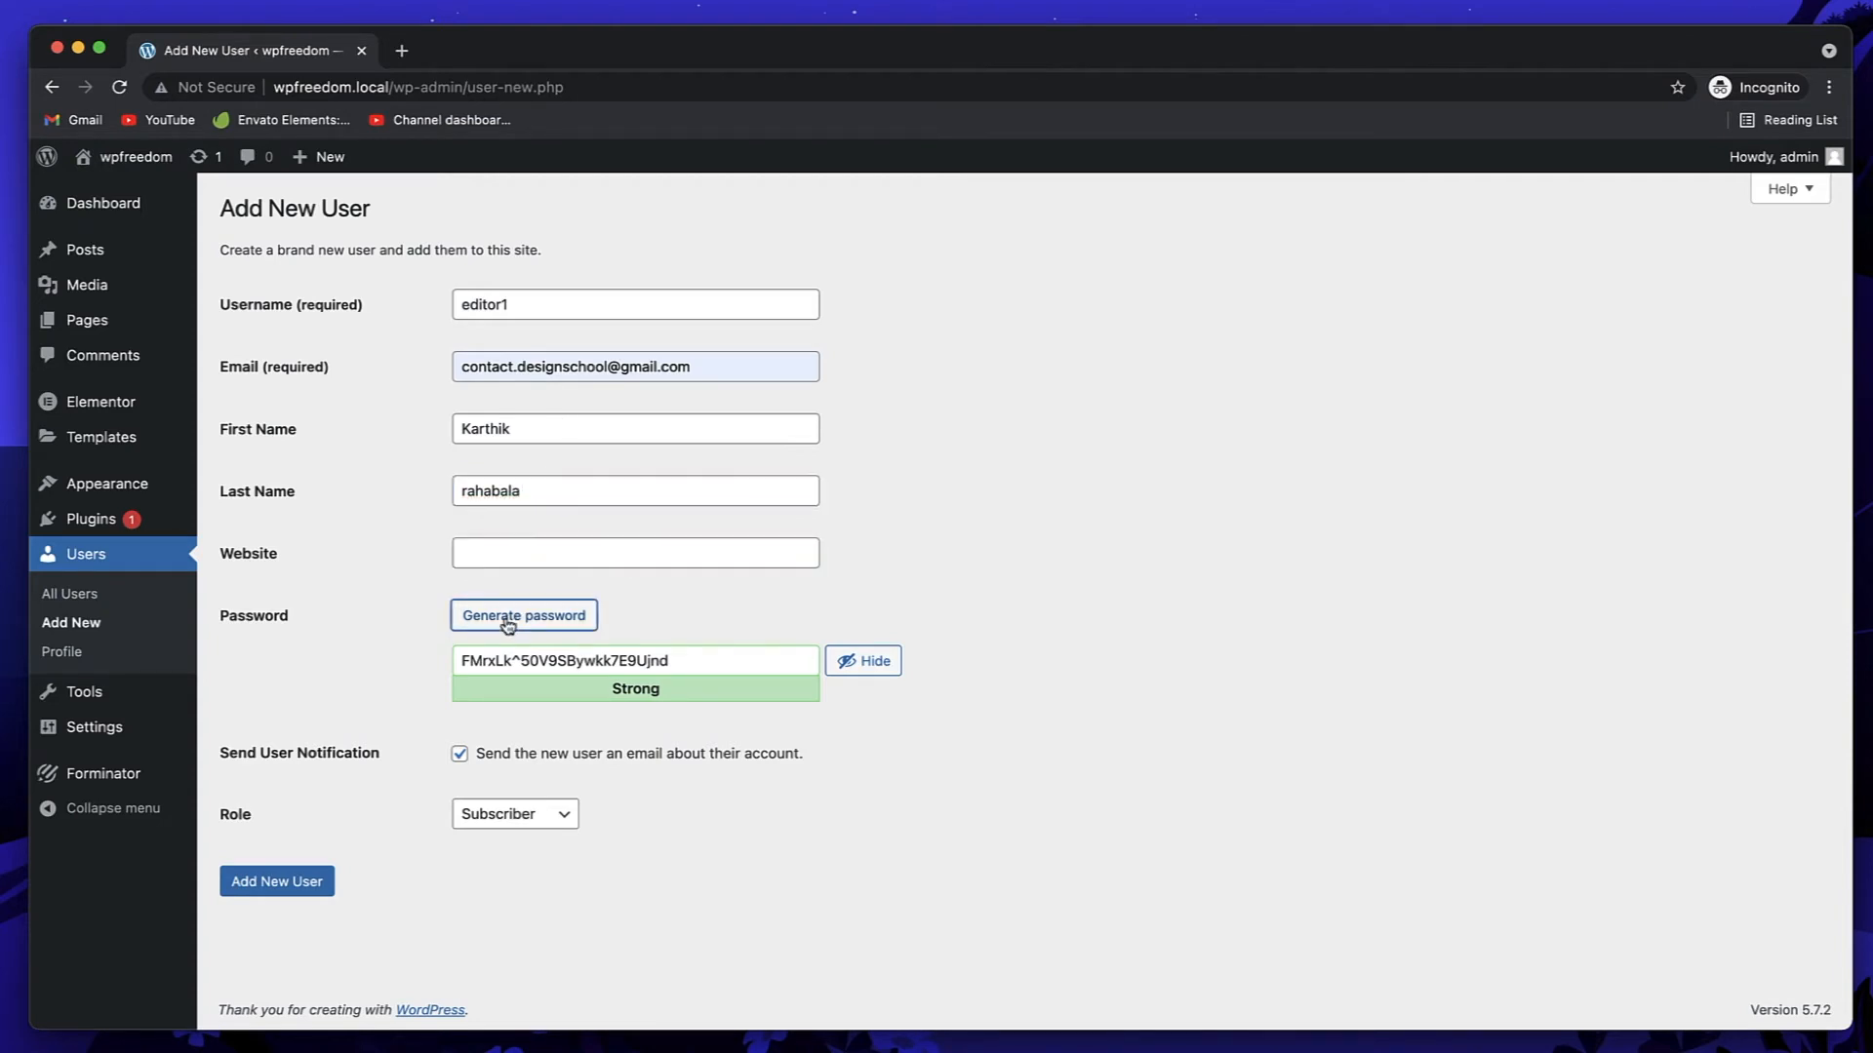
Step: Replace the generated password with a custom weak one and tick 'Confirm use of weak password'
triple_click(680, 663)
key("BackSpace")
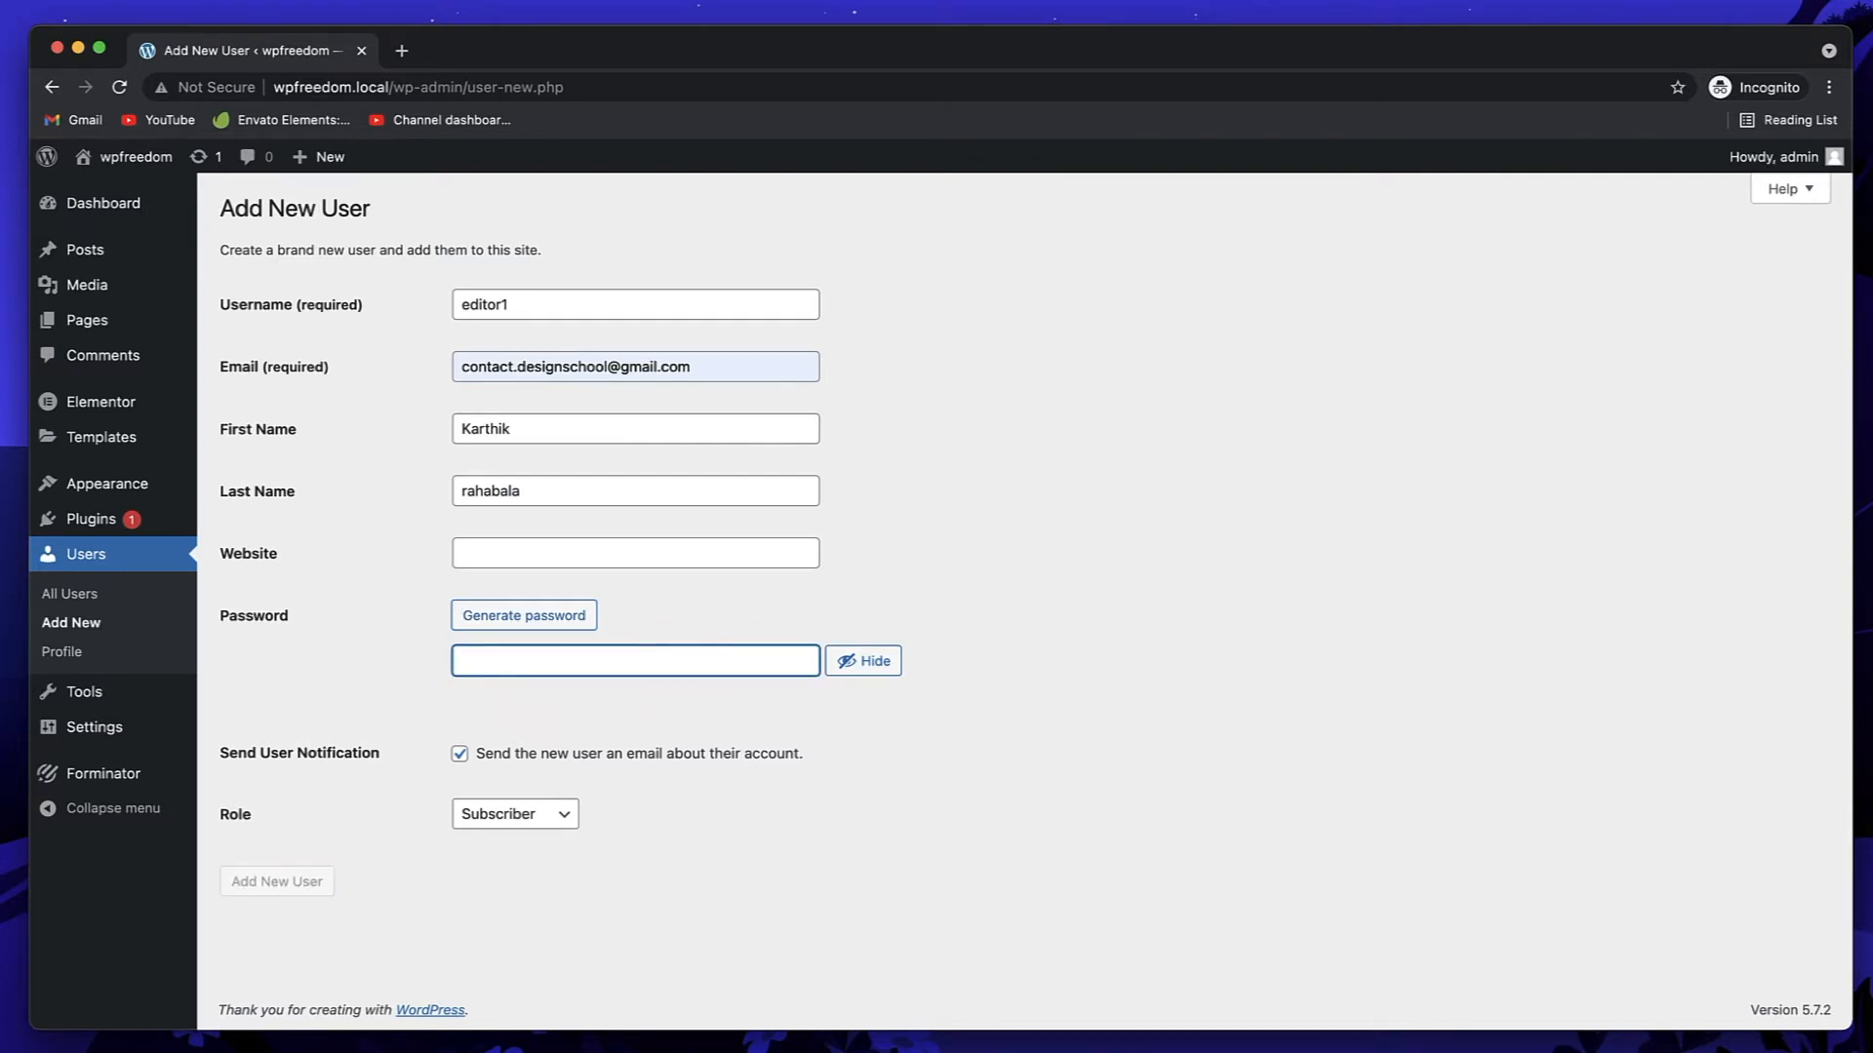
type("e")
key("BackSpace")
type("editor1")
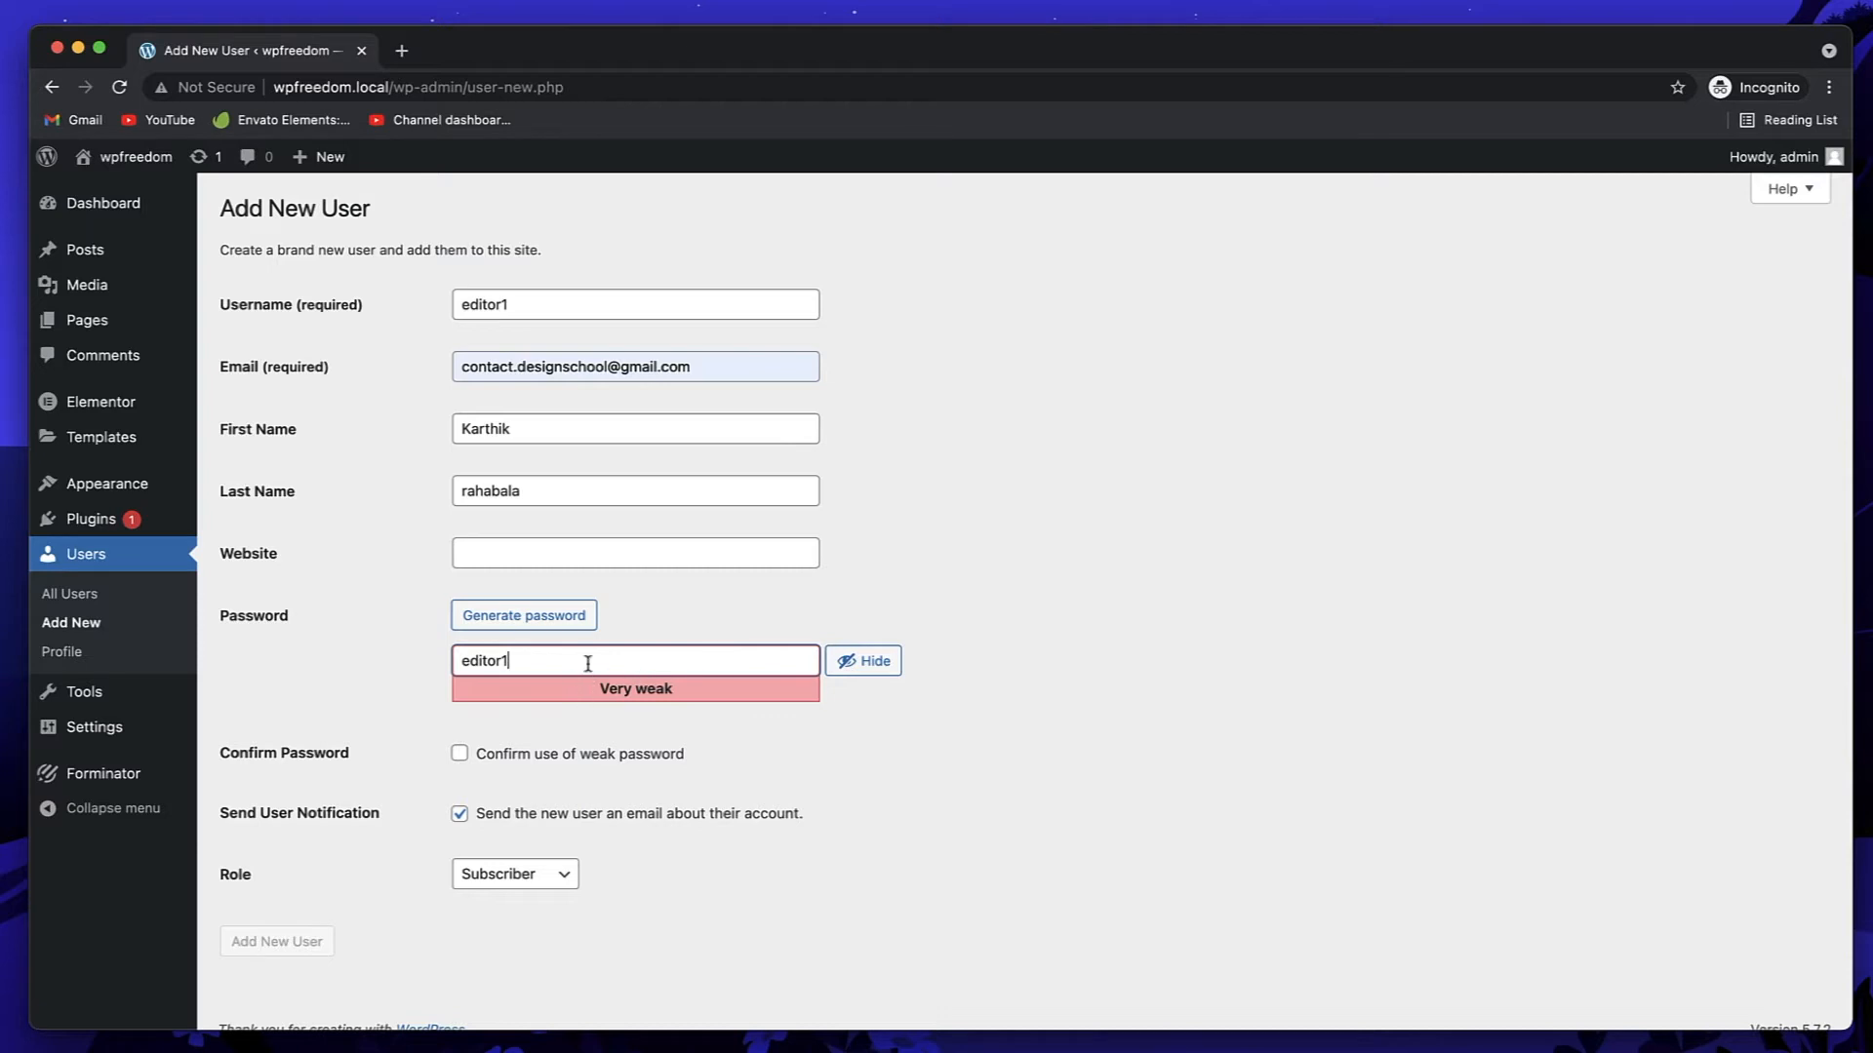
key("BackSpace")
key("BackSpace")
key("BackSpace")
key("BackSpace")
key("BackSpace")
key("BackSpace")
key("BackSpace")
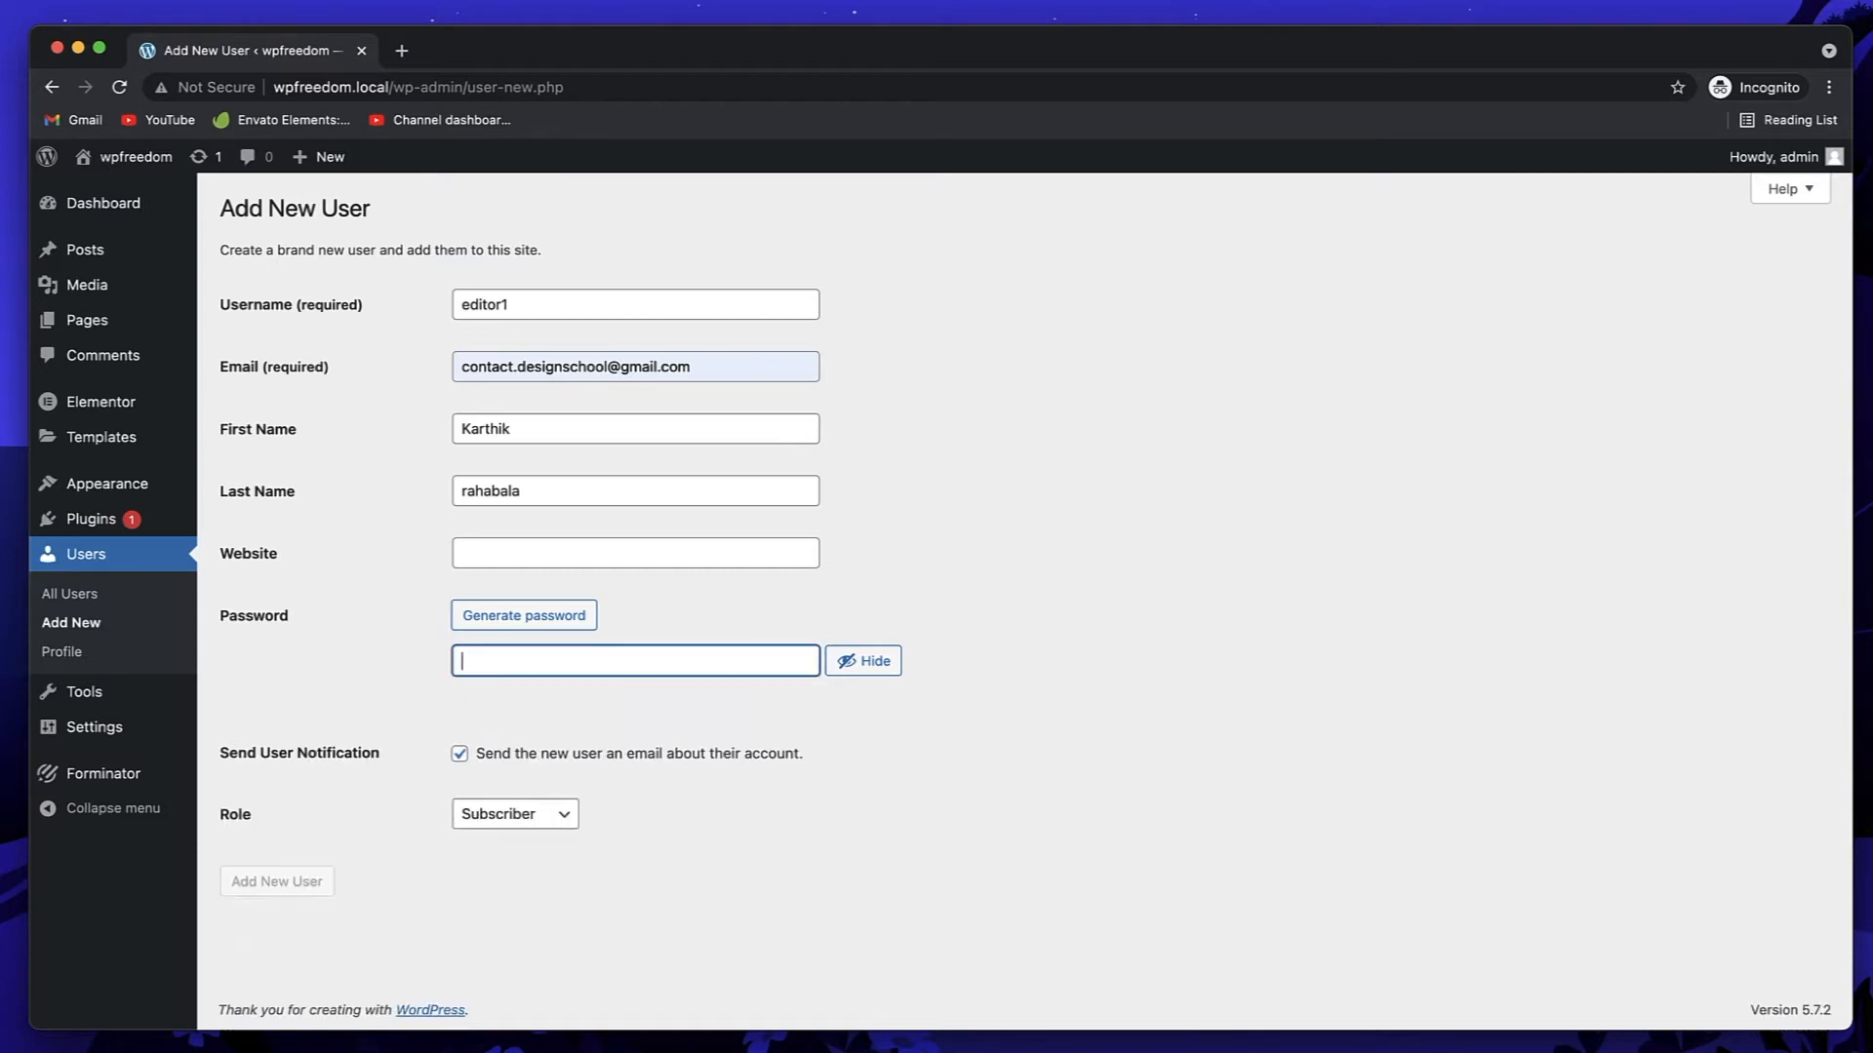
type("password")
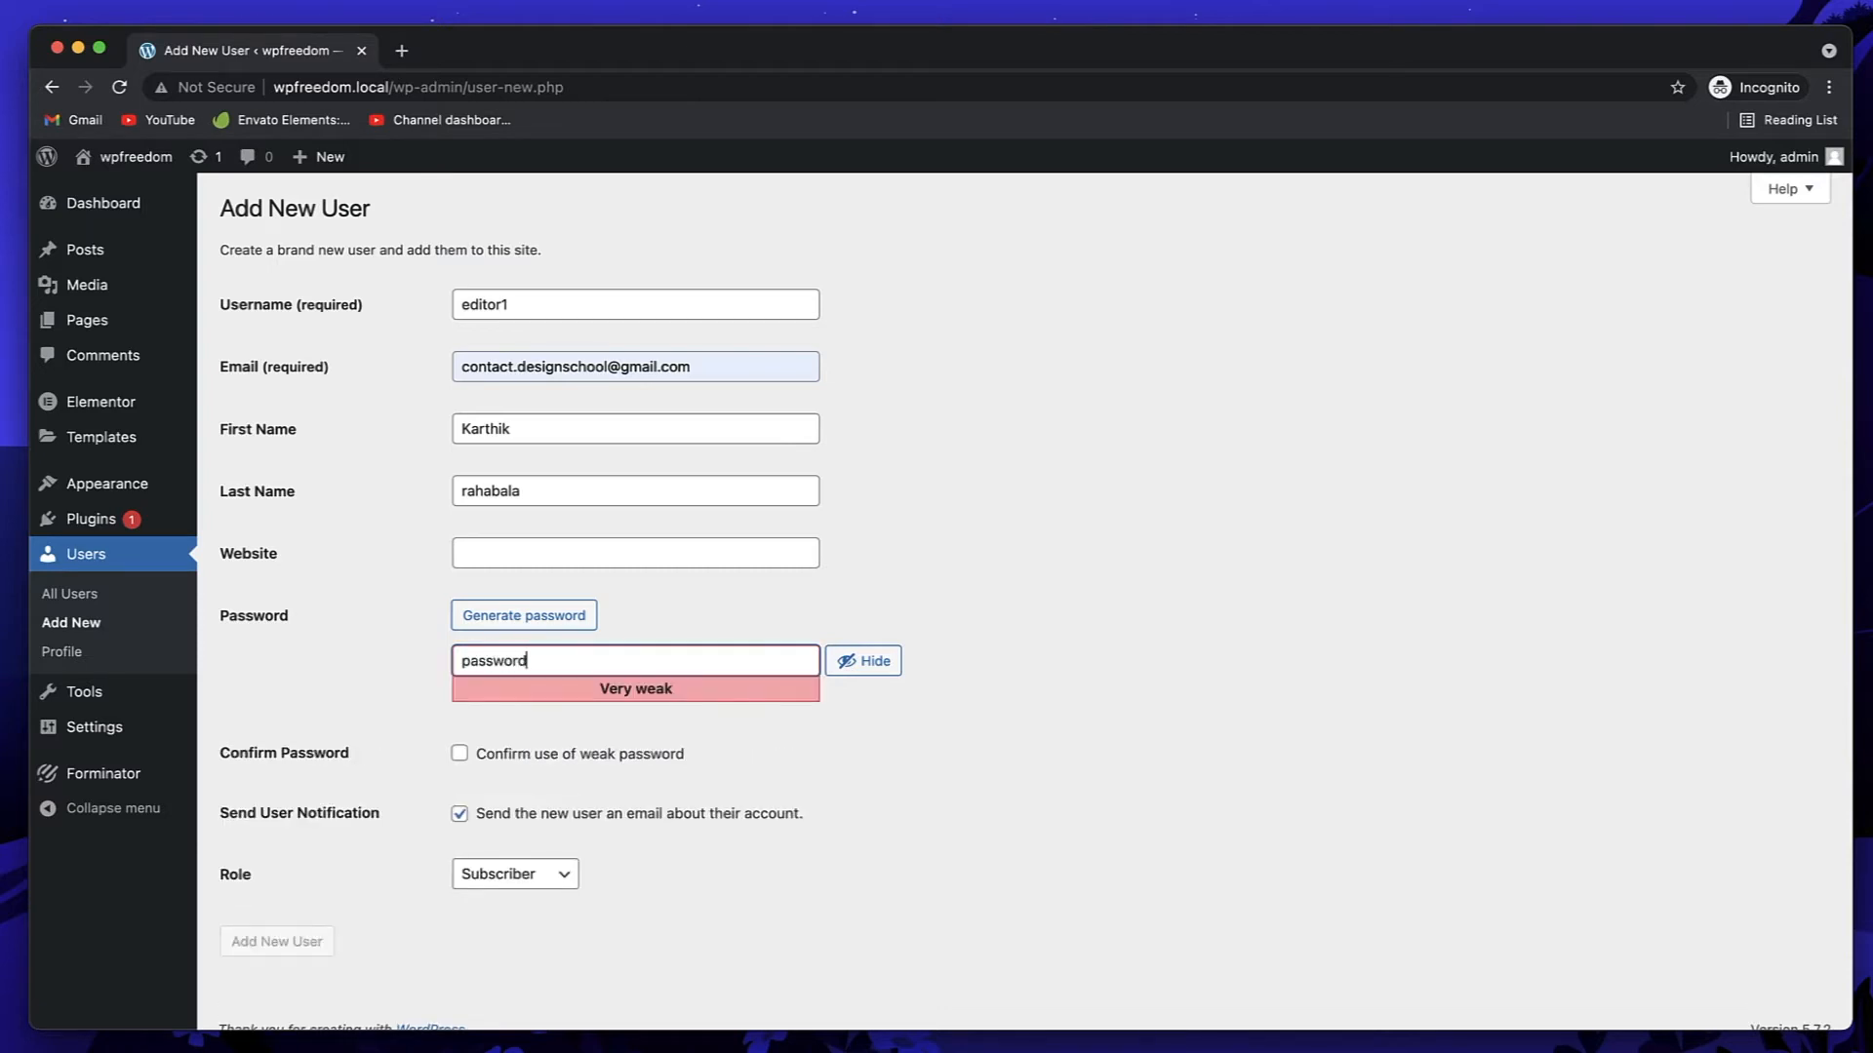
type("123$#*")
left_click(459, 756)
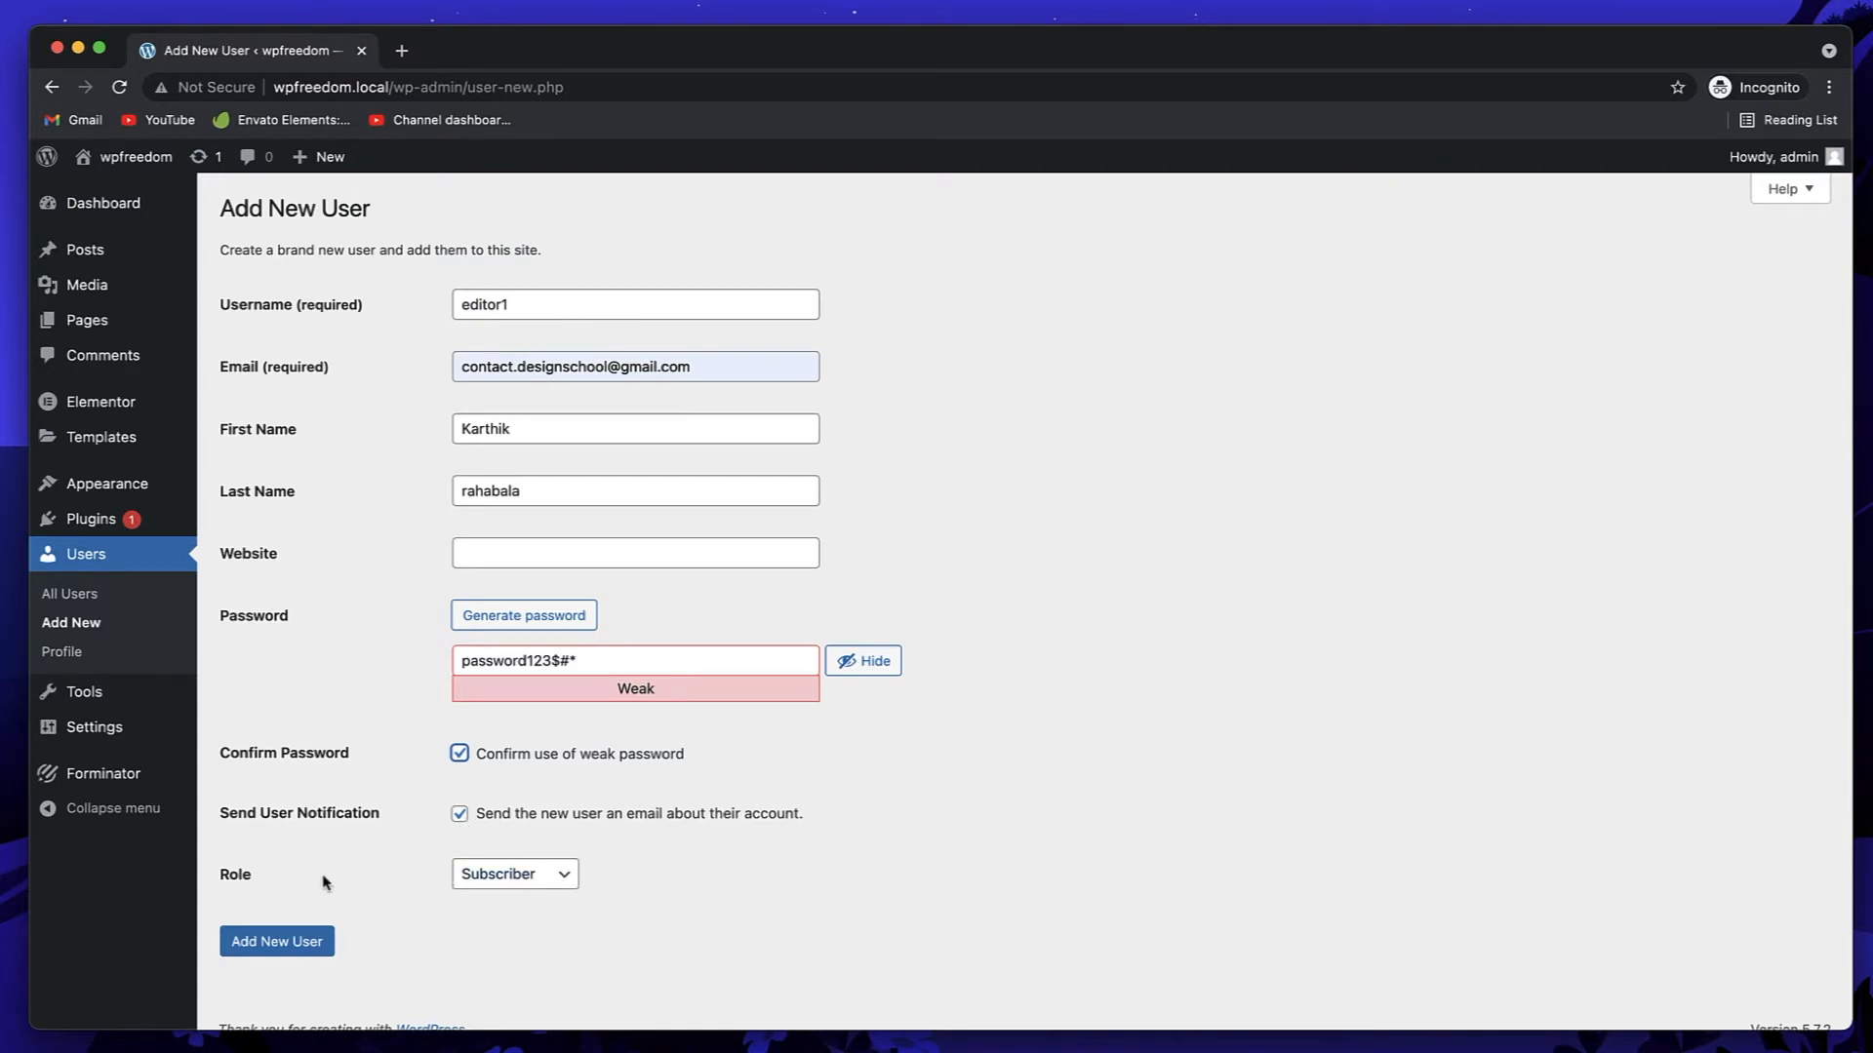
left_click(536, 886)
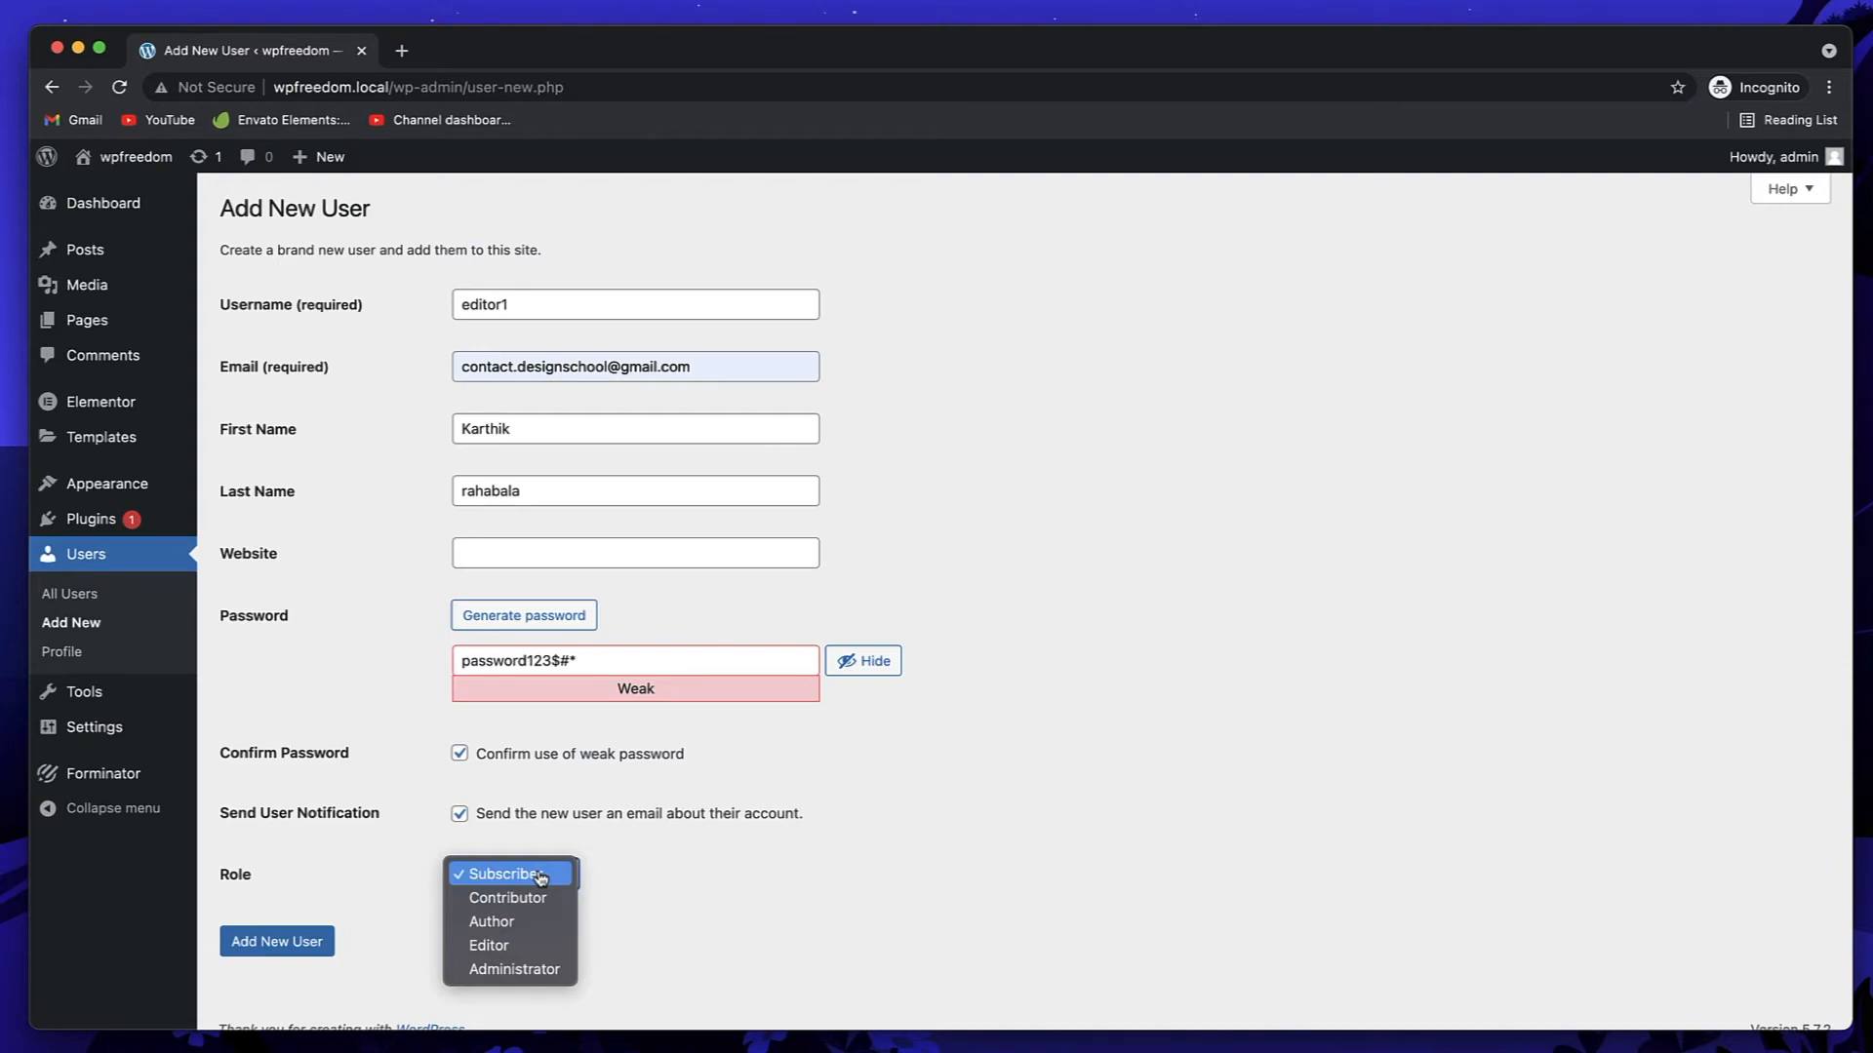
Step: Set editor1's role to Editor and submit Add New User
left_click(751, 873)
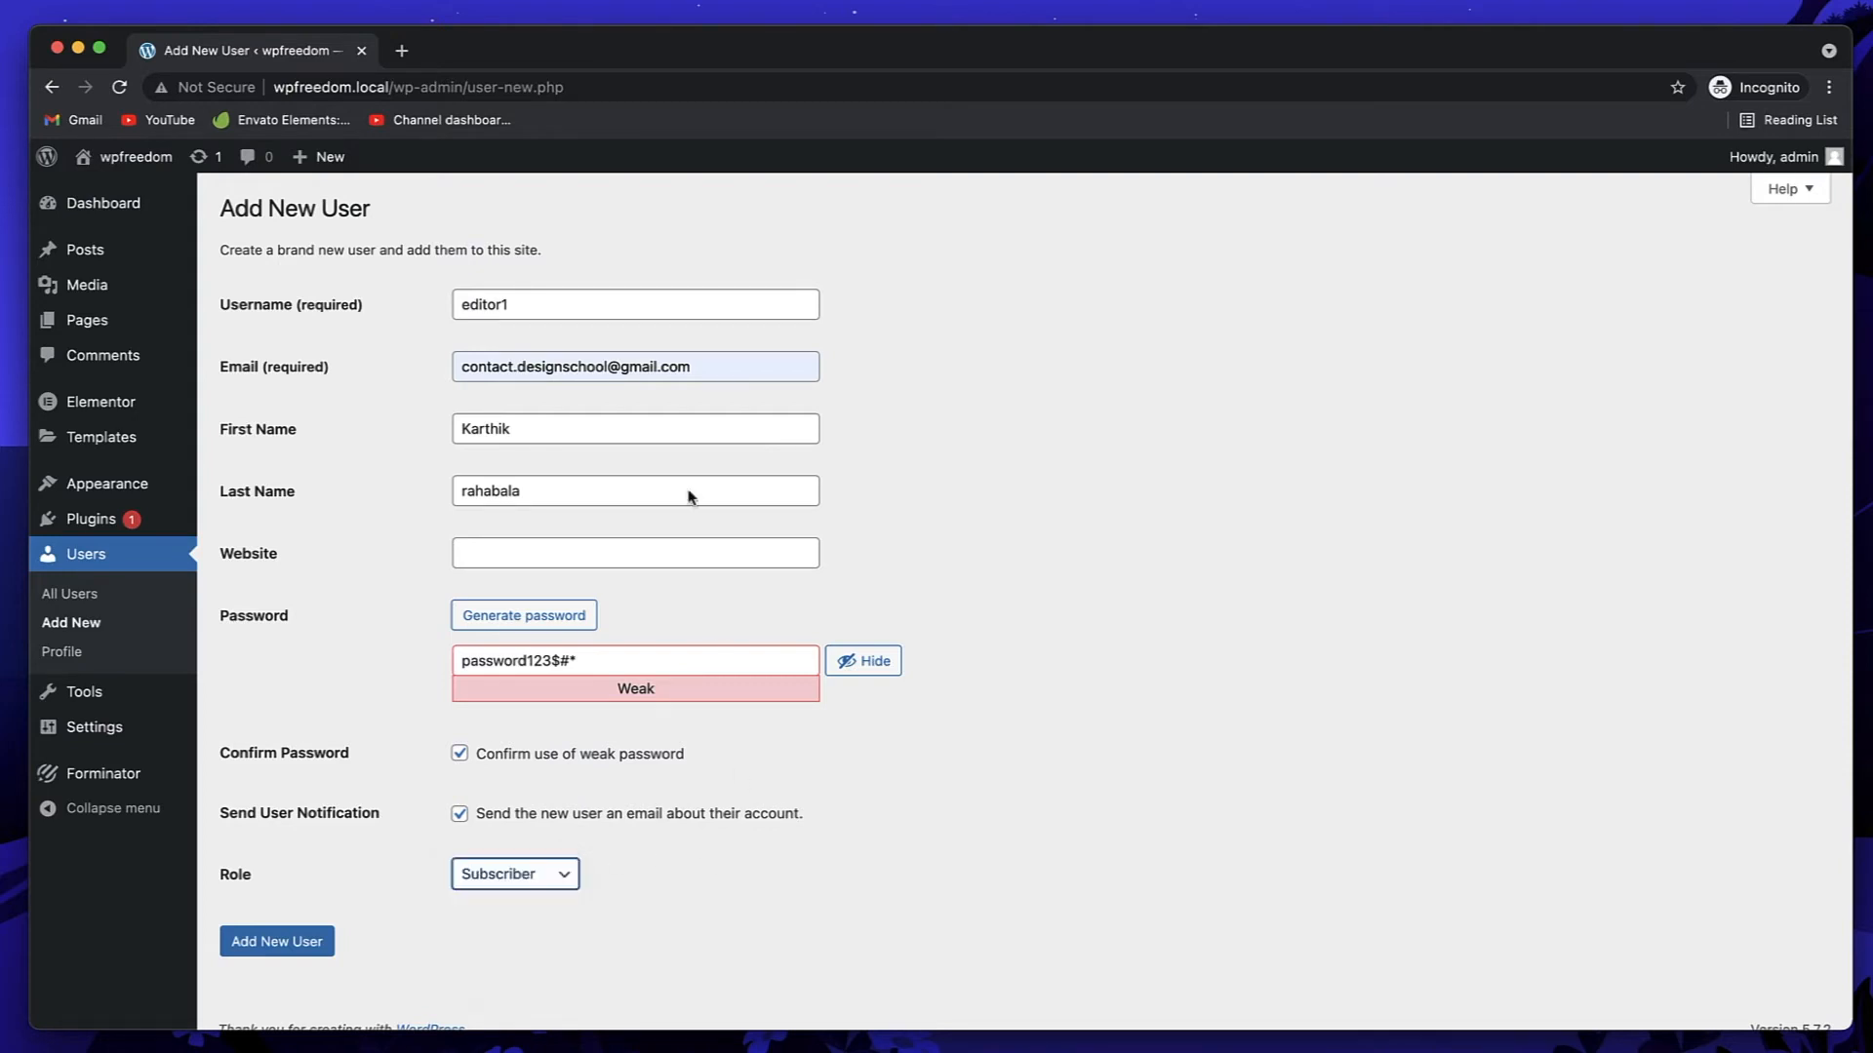
left_click(548, 877)
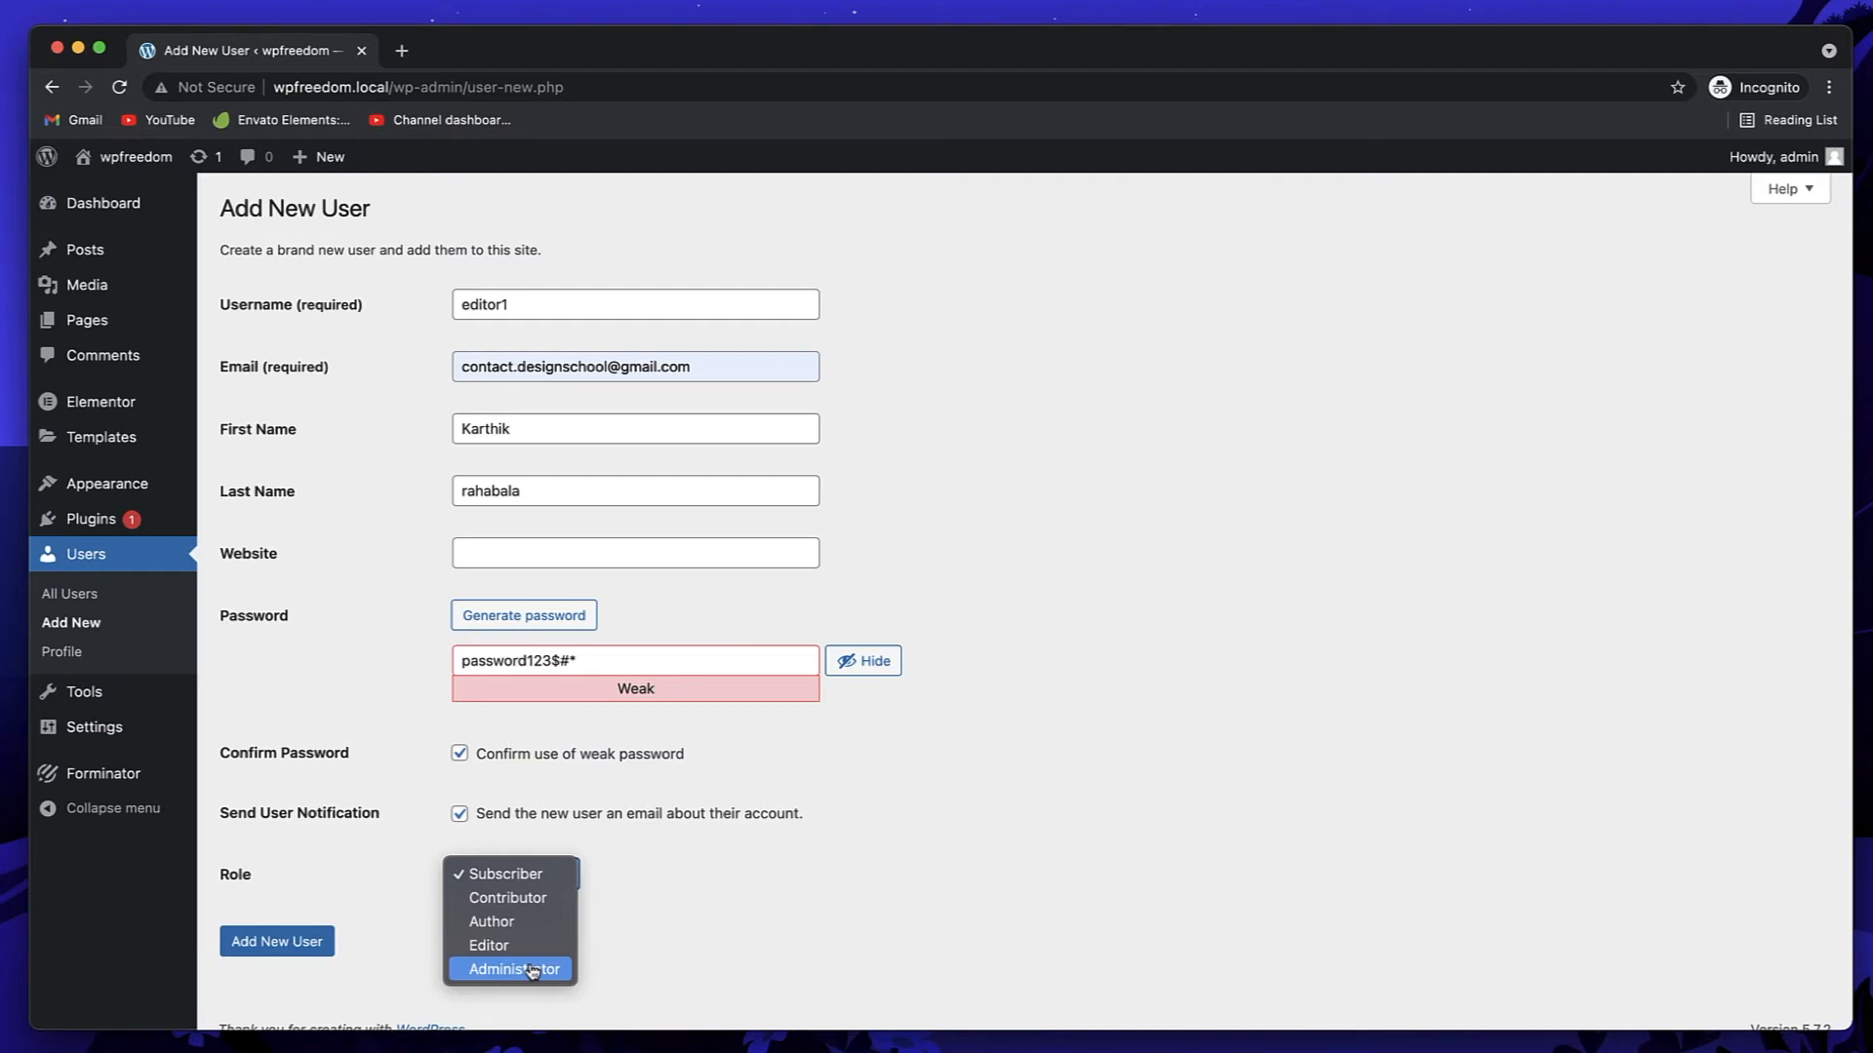
left_click(526, 923)
left_click(528, 896)
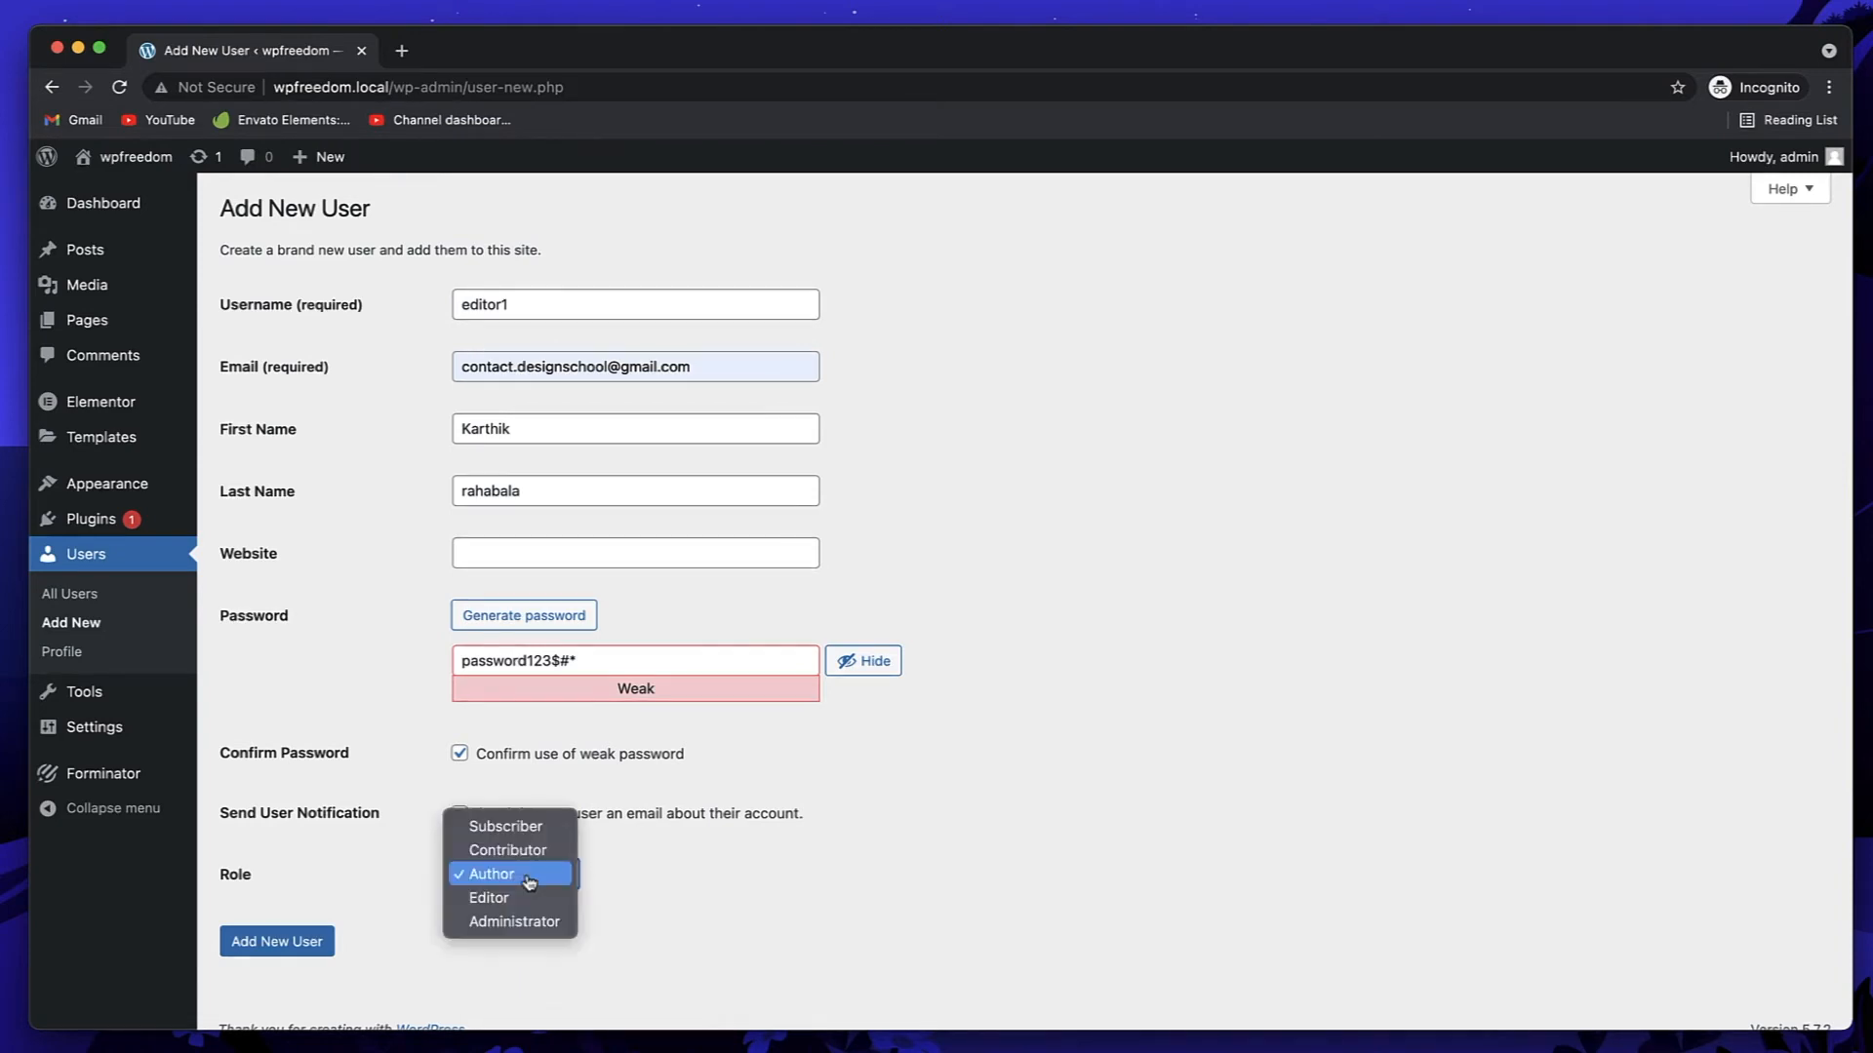
left_click(527, 893)
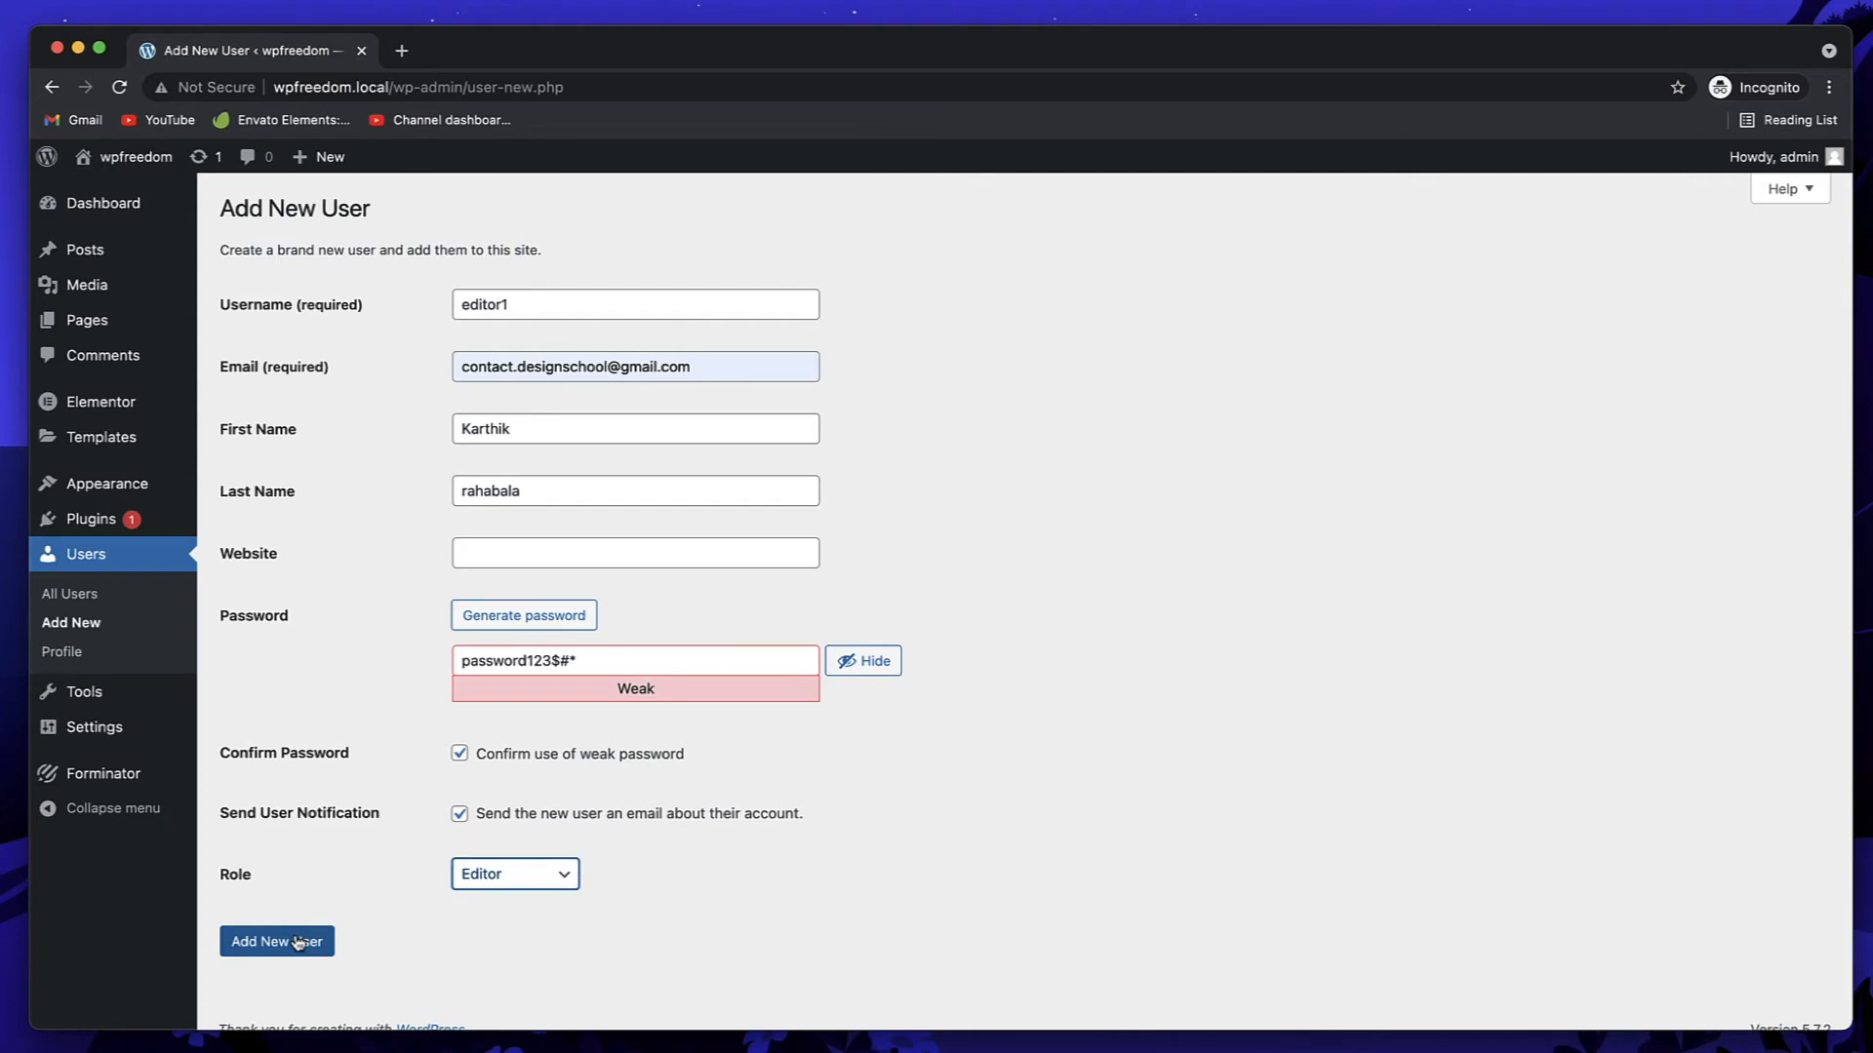
left_click(299, 942)
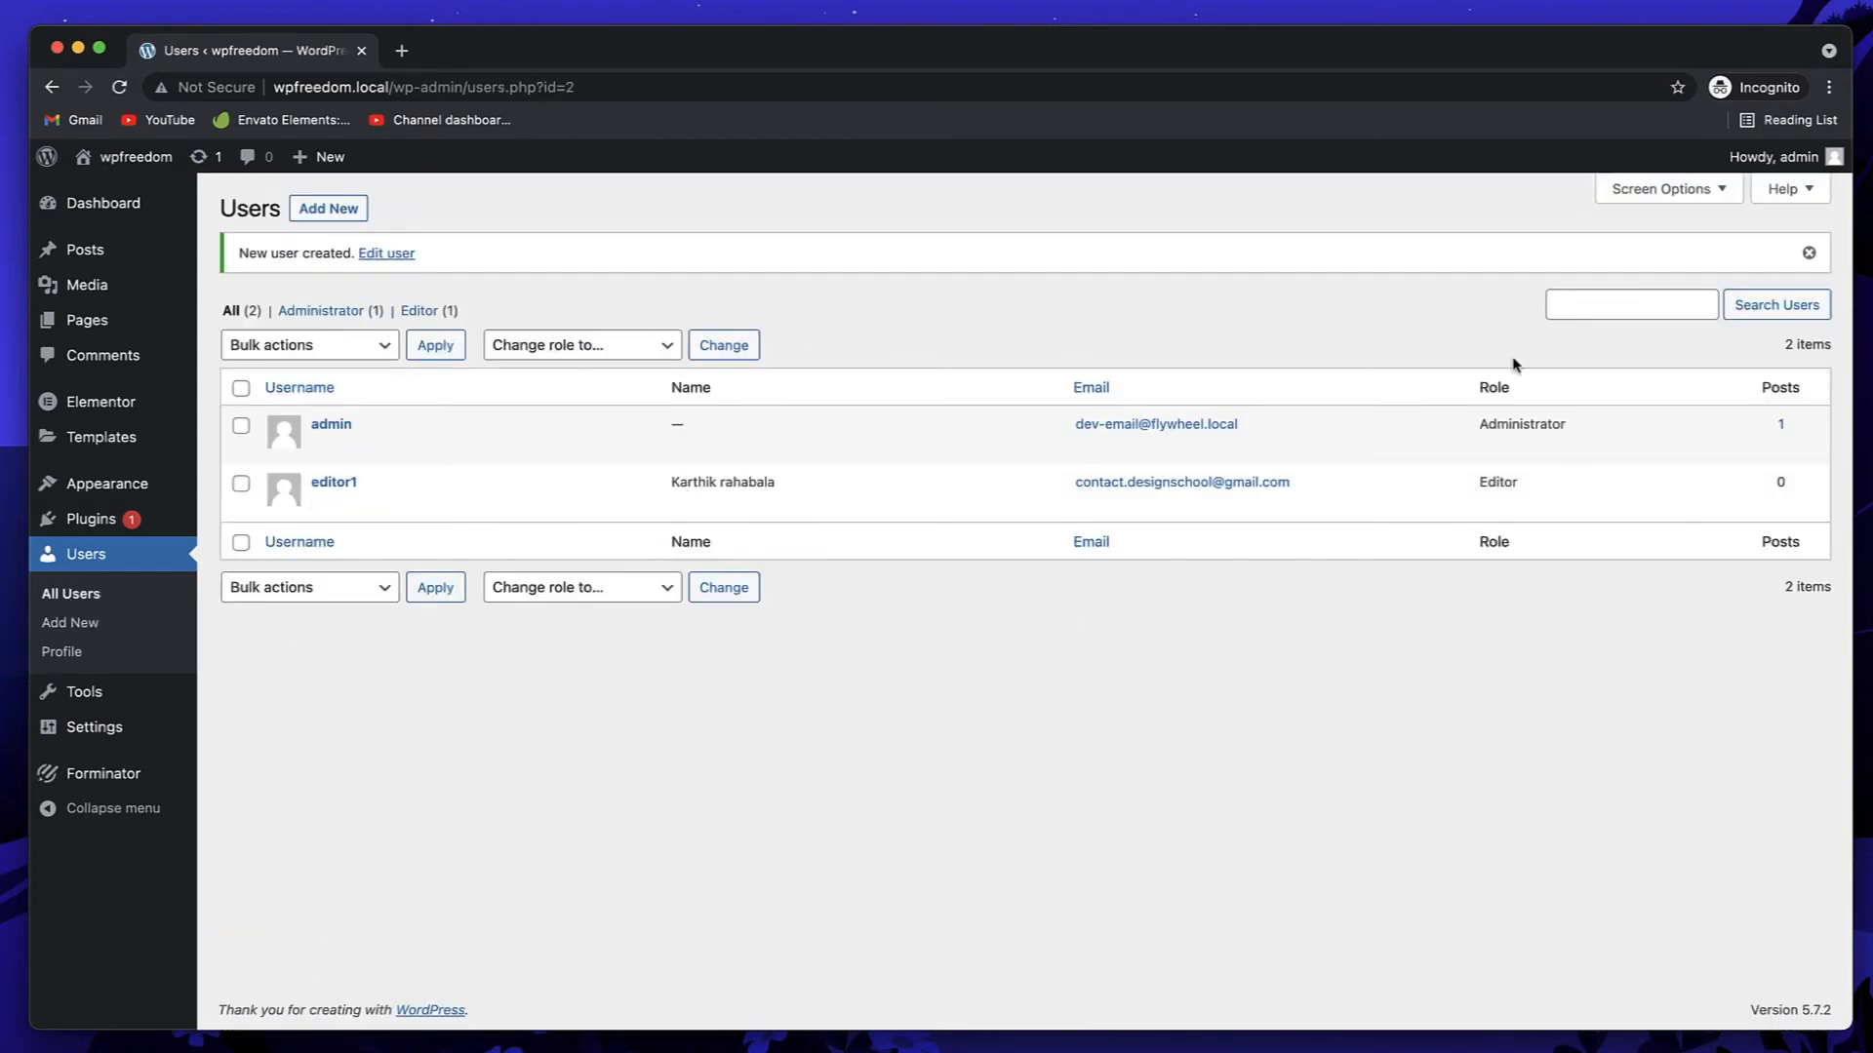
Step: Dismiss the 'New user created' notice and log out of admin via the Howdy menu
left_click(1809, 252)
mouse_move(1801, 172)
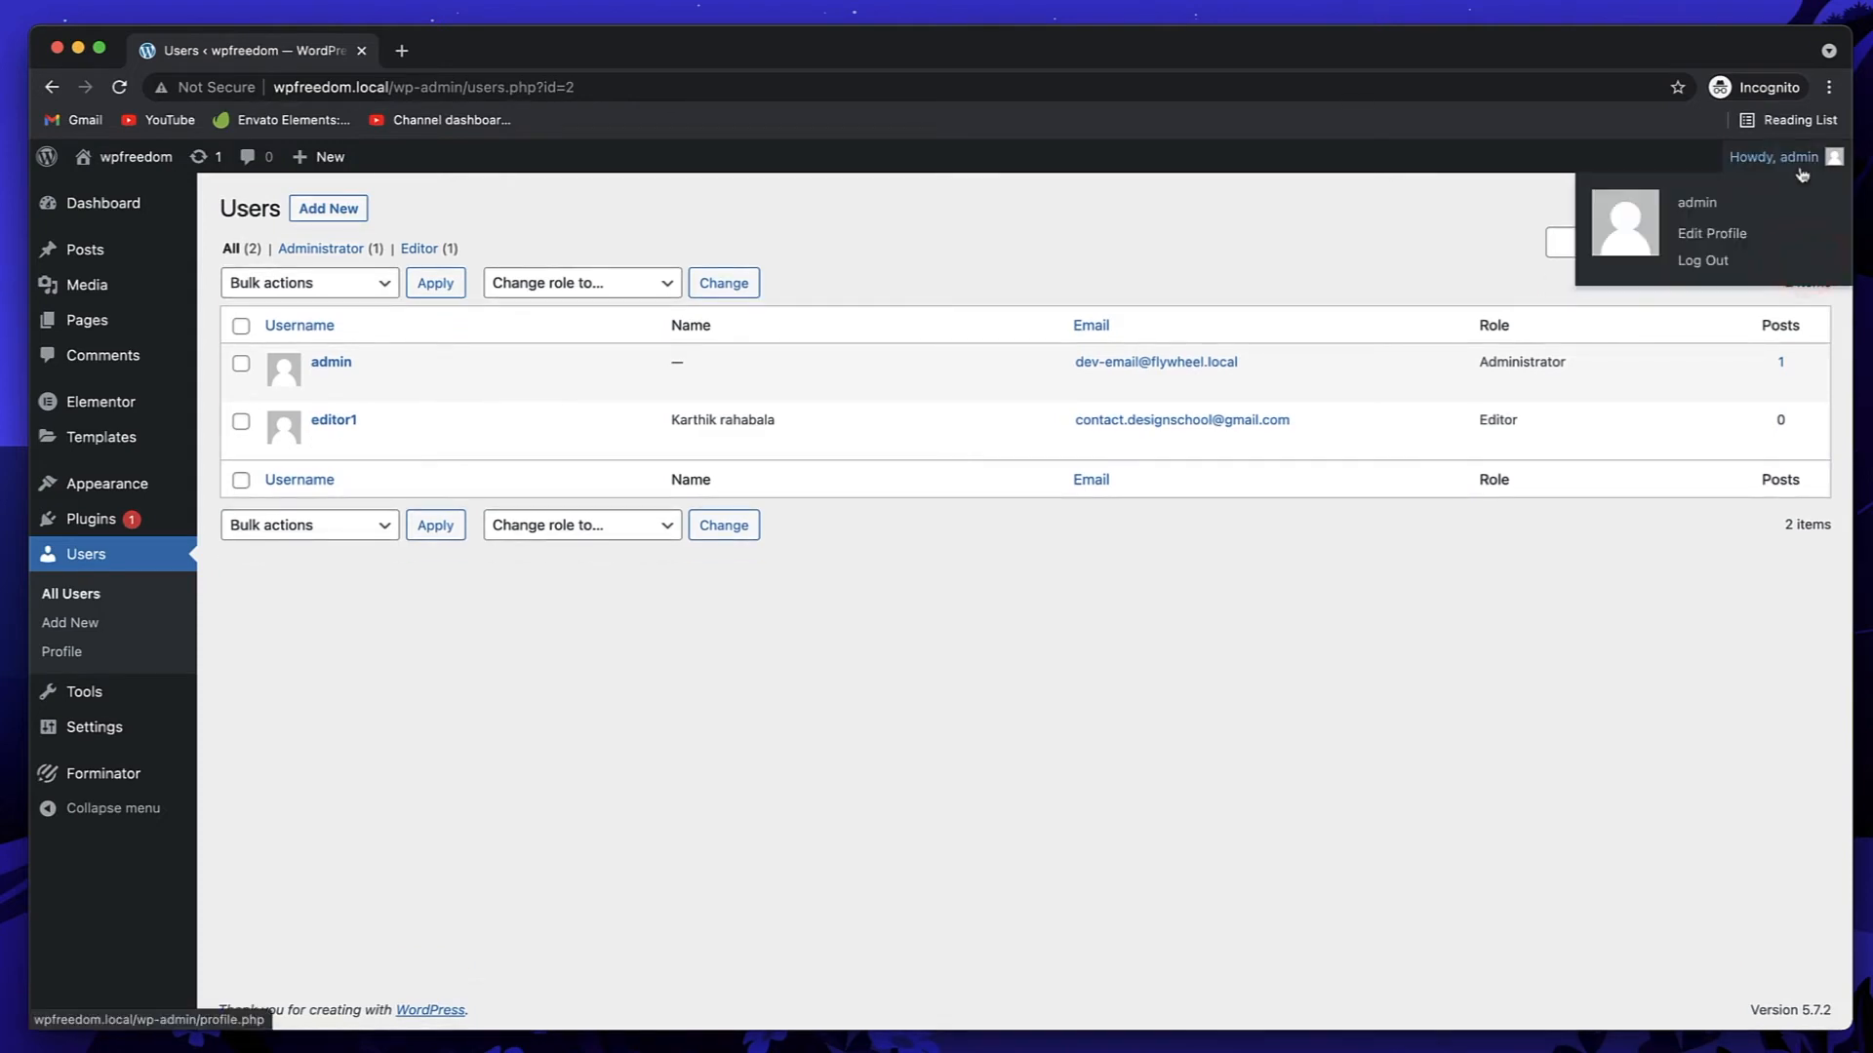
left_click(1706, 262)
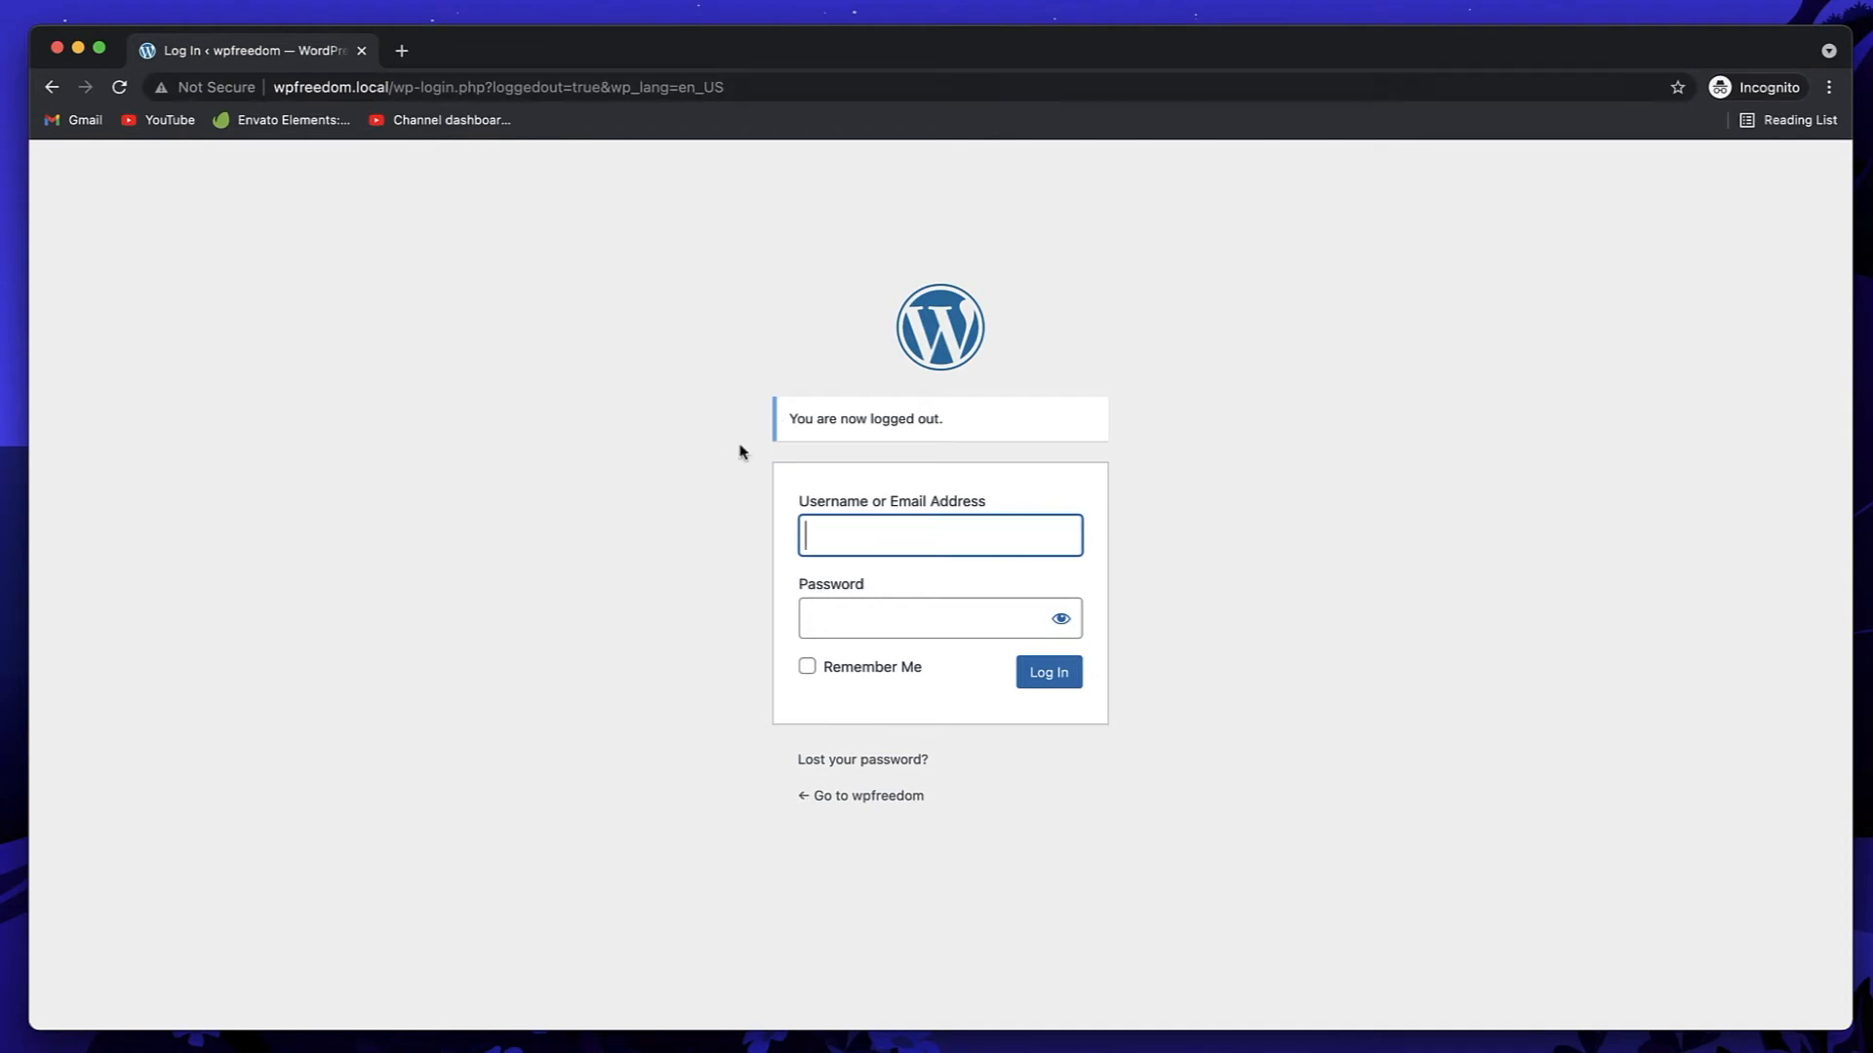
Step: Log in with username editor1 and its custom password
type("editor1")
left_click(926, 635)
type("••••")
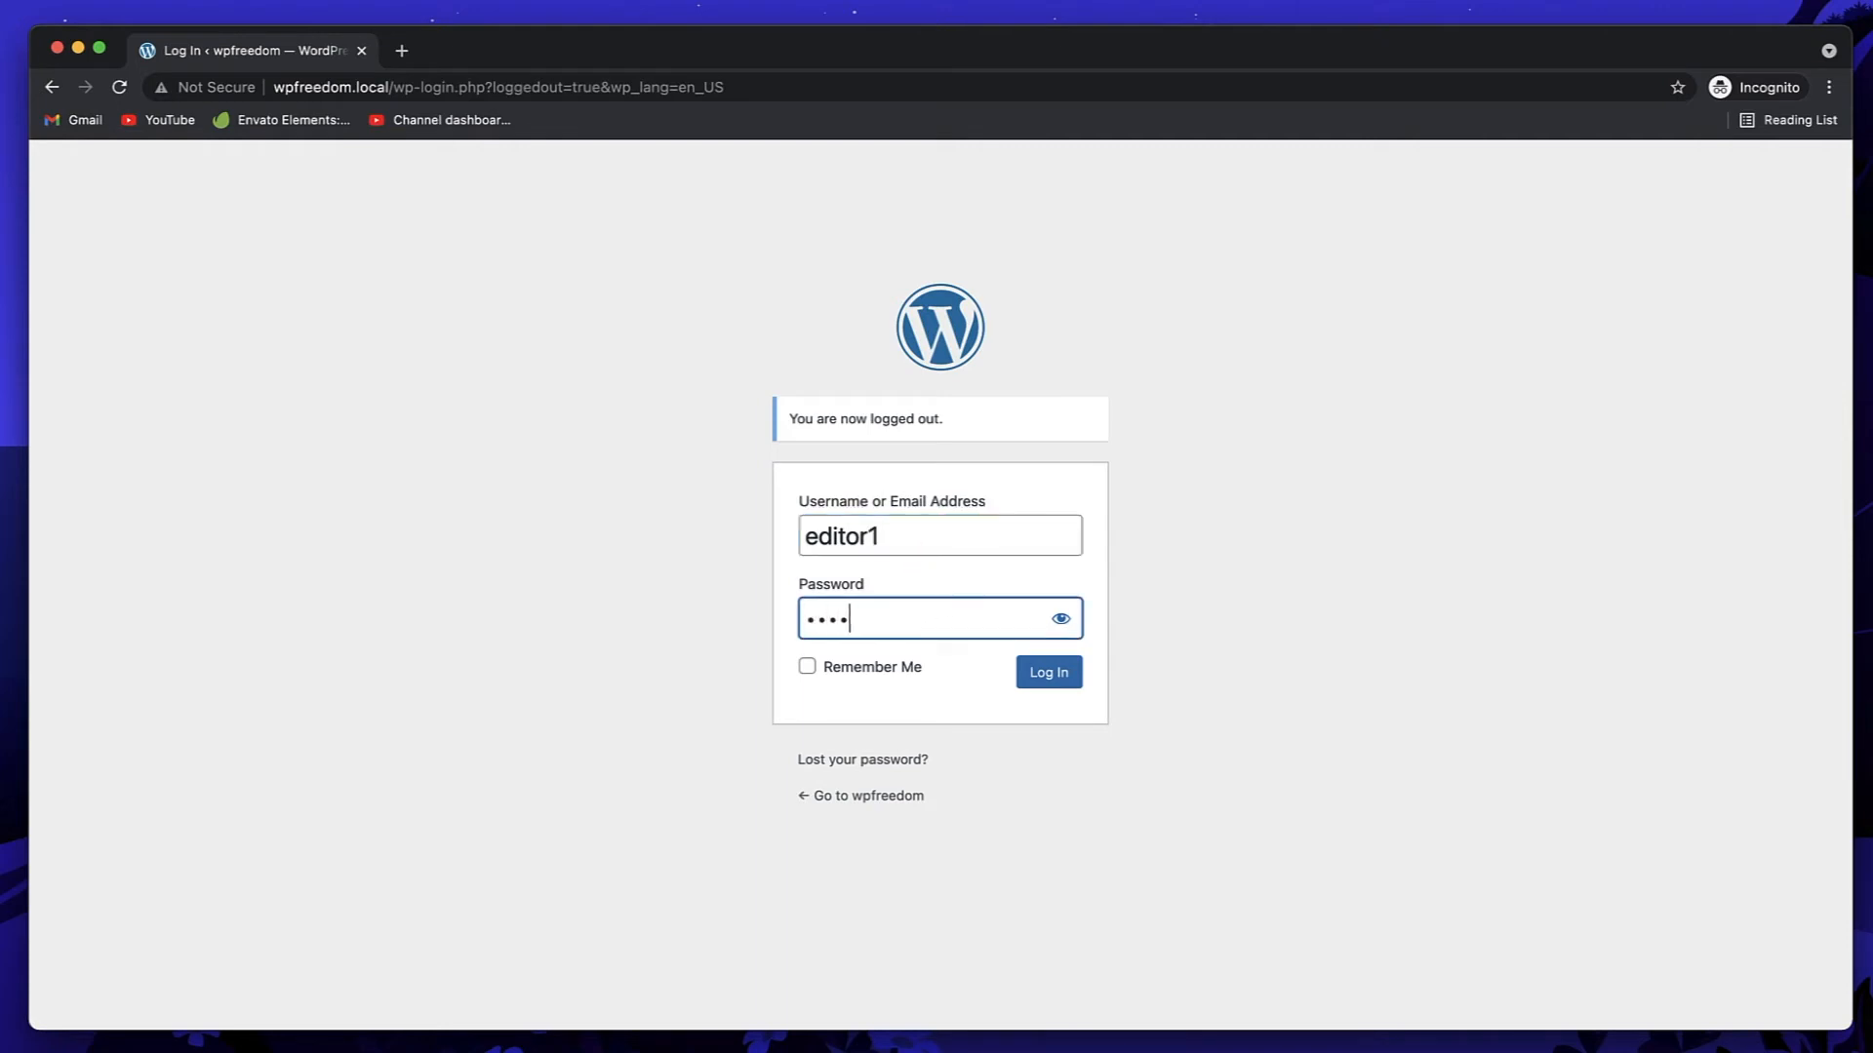
type("••••••••••")
key("Return")
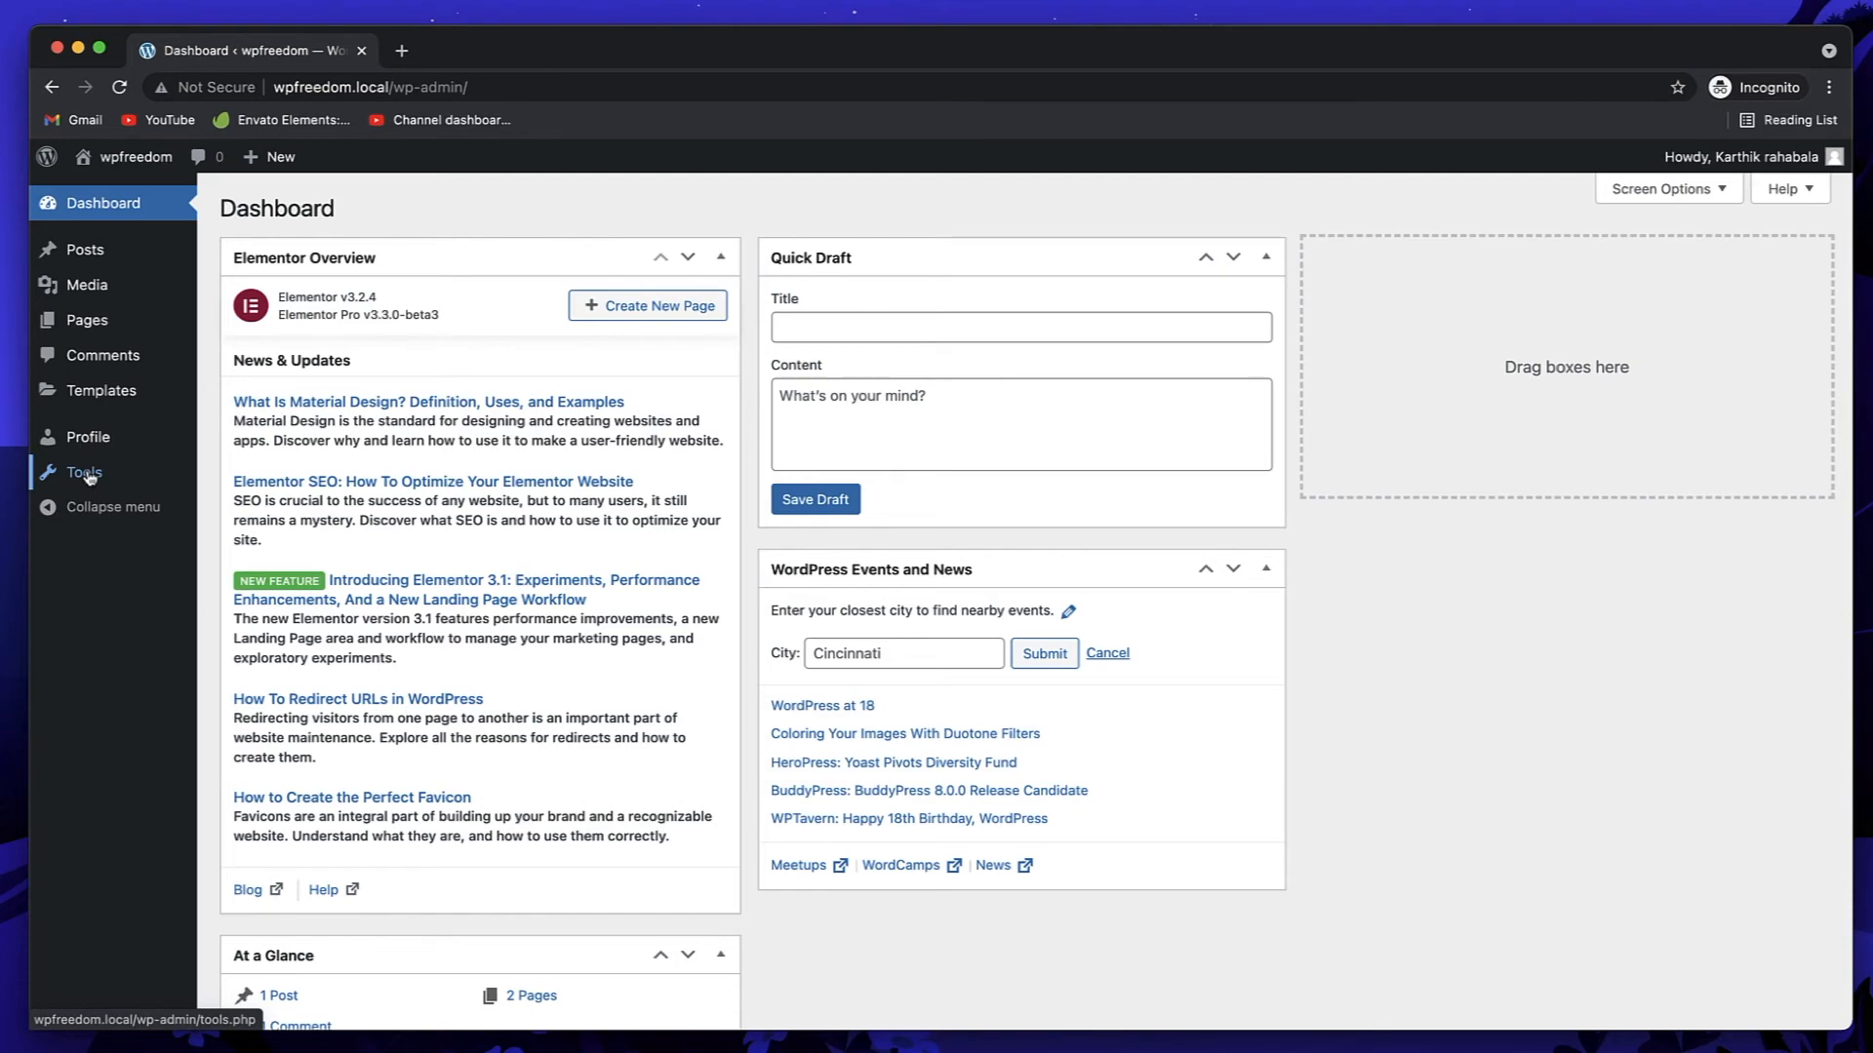
Step: As editor1, view the Posts list, then open All Pages from the Pages menu
left_click(85, 250)
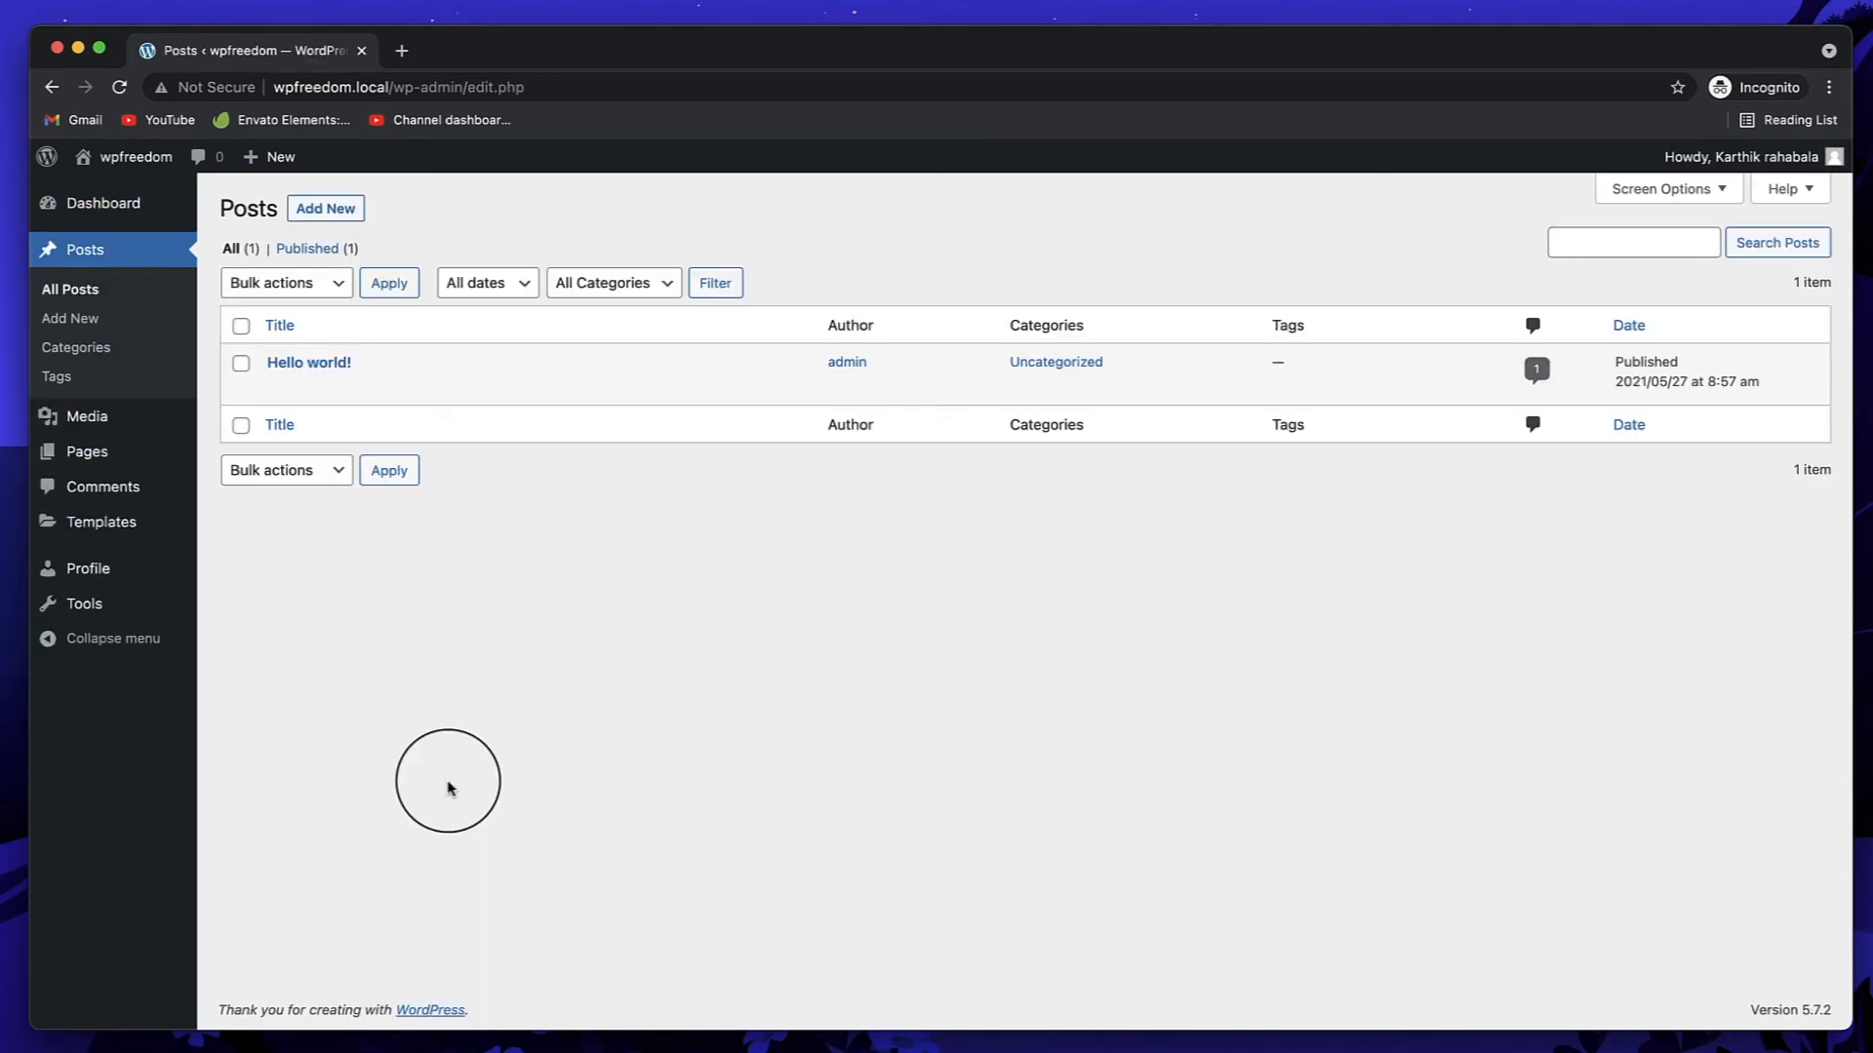
mouse_move(410, 383)
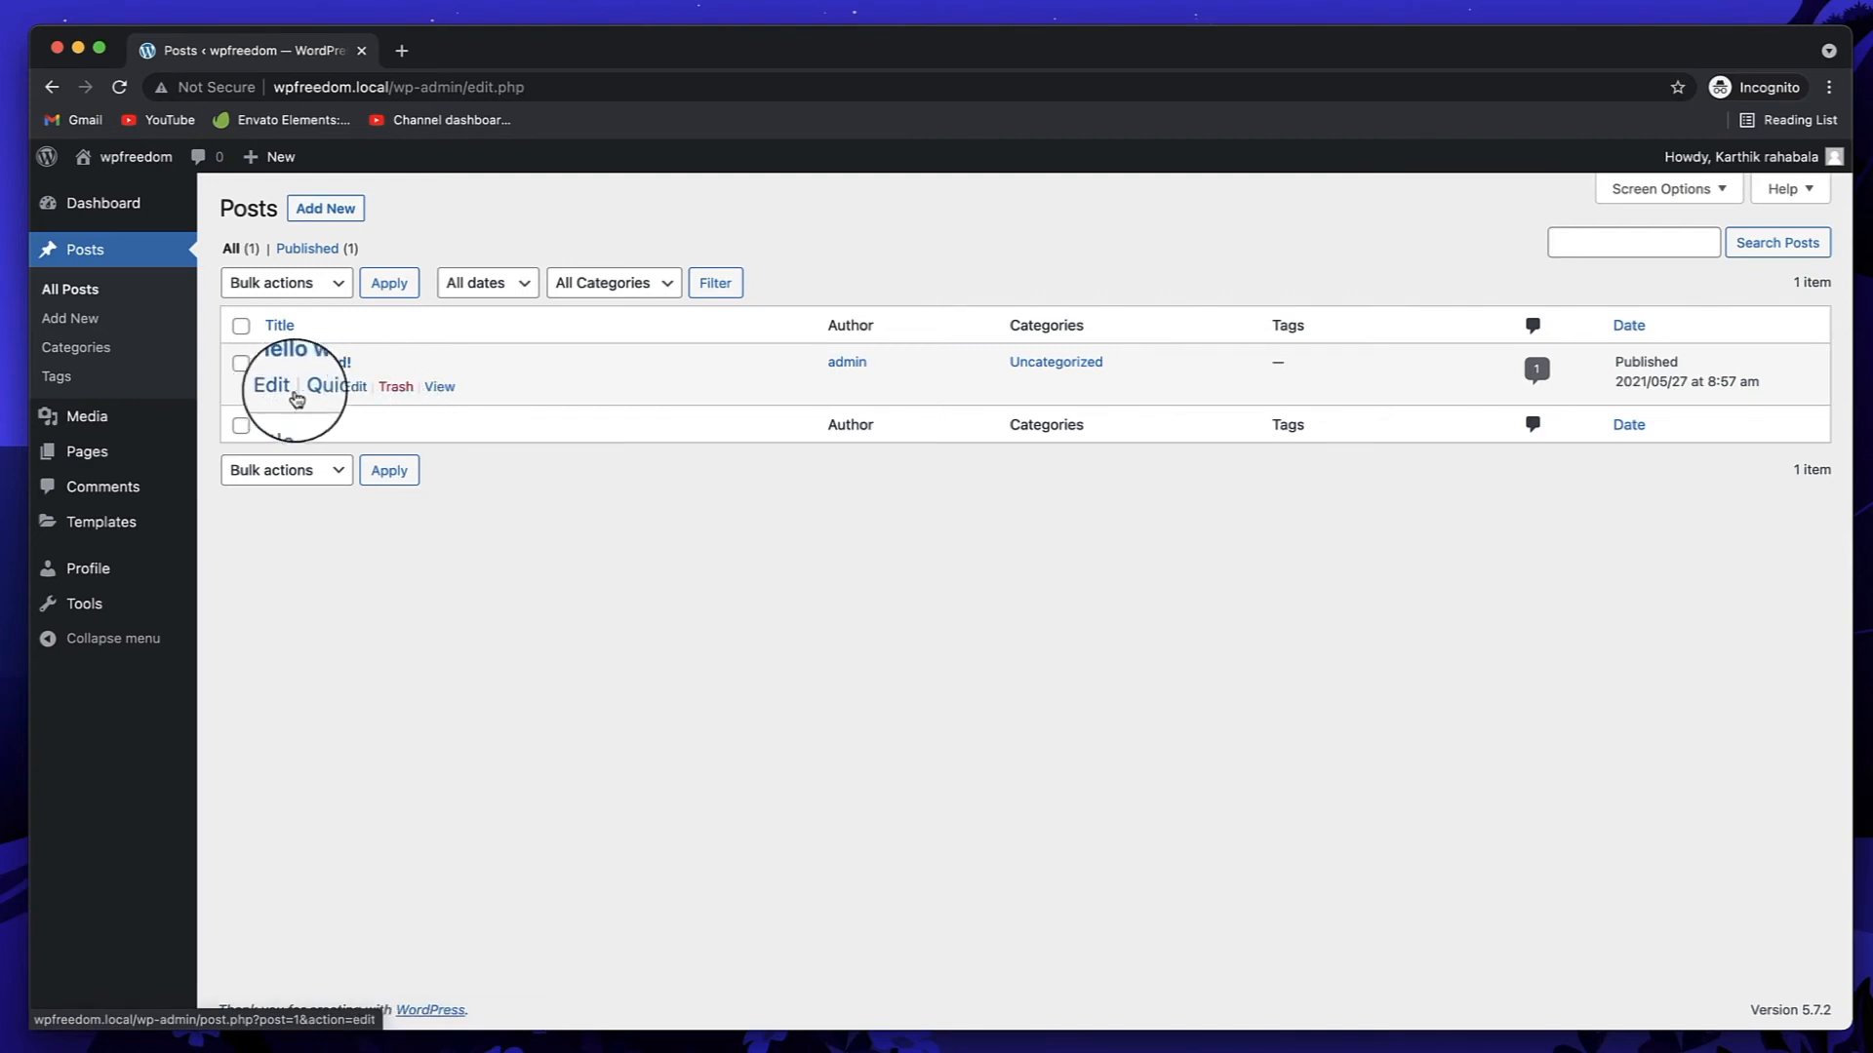
mouse_move(98, 454)
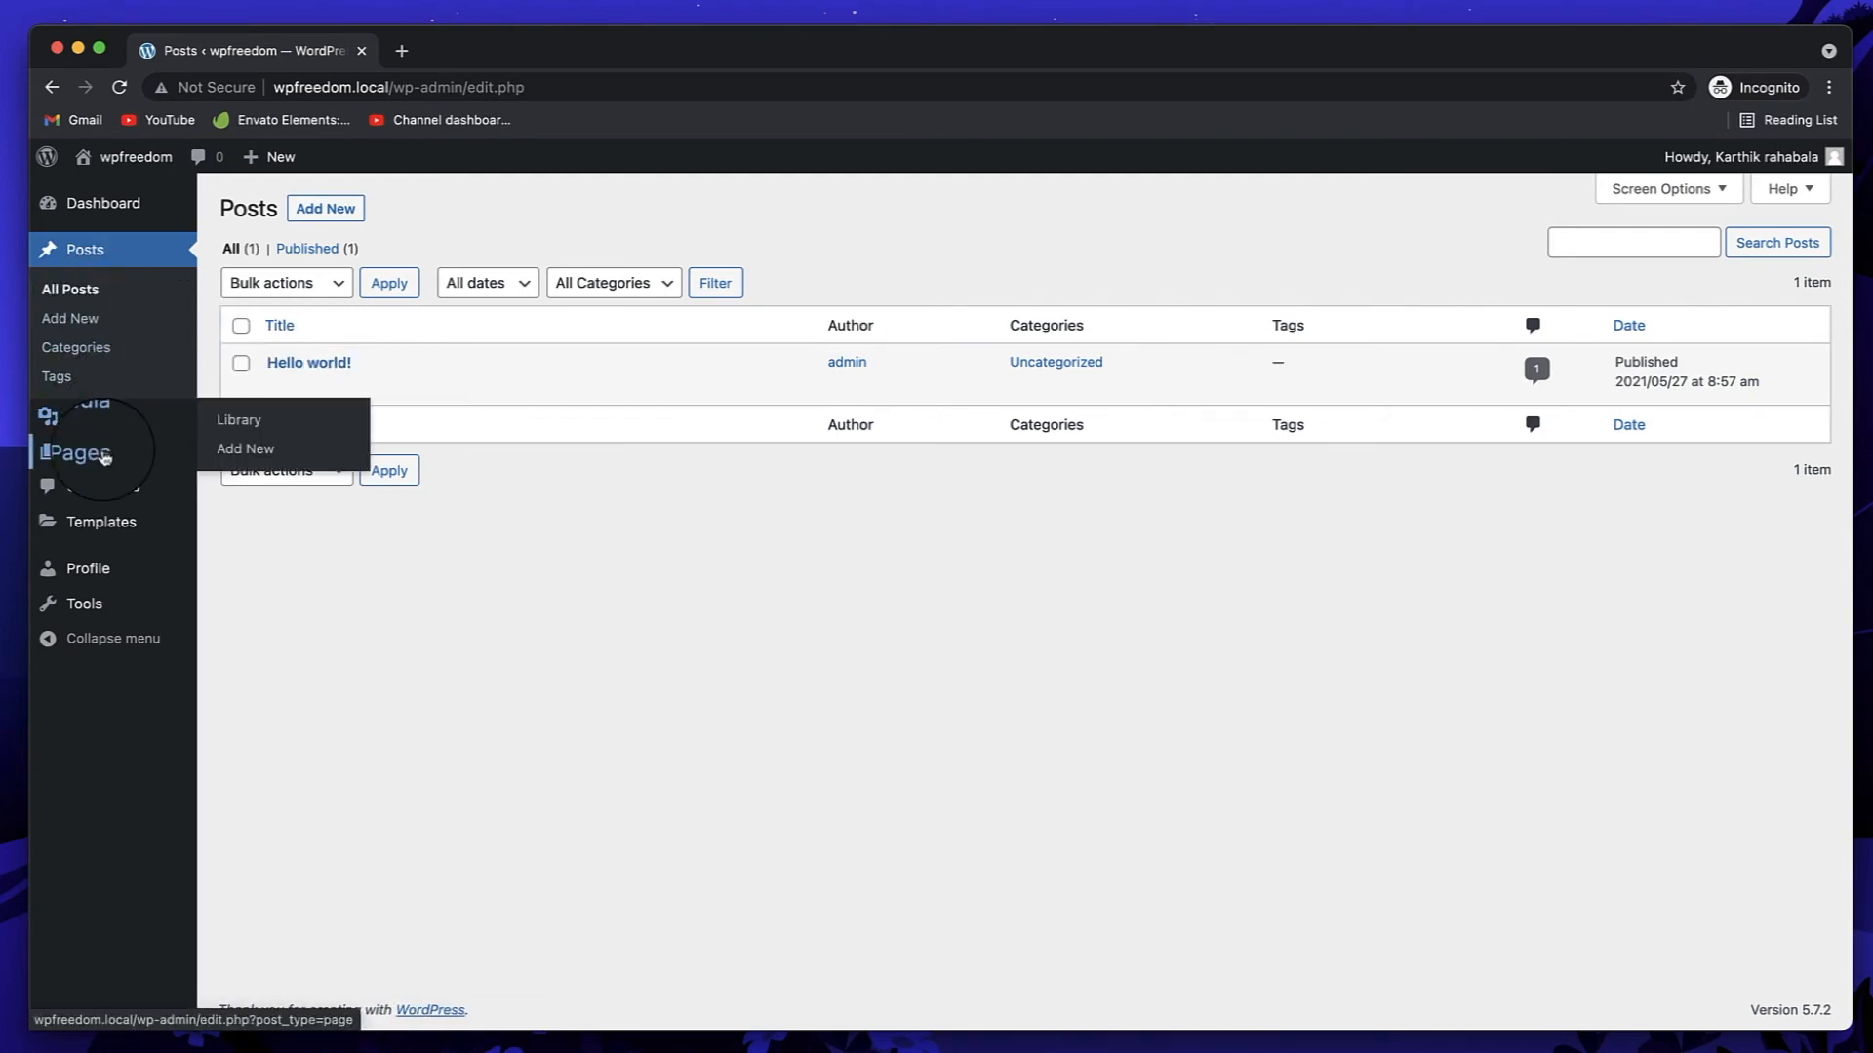
left_click(248, 455)
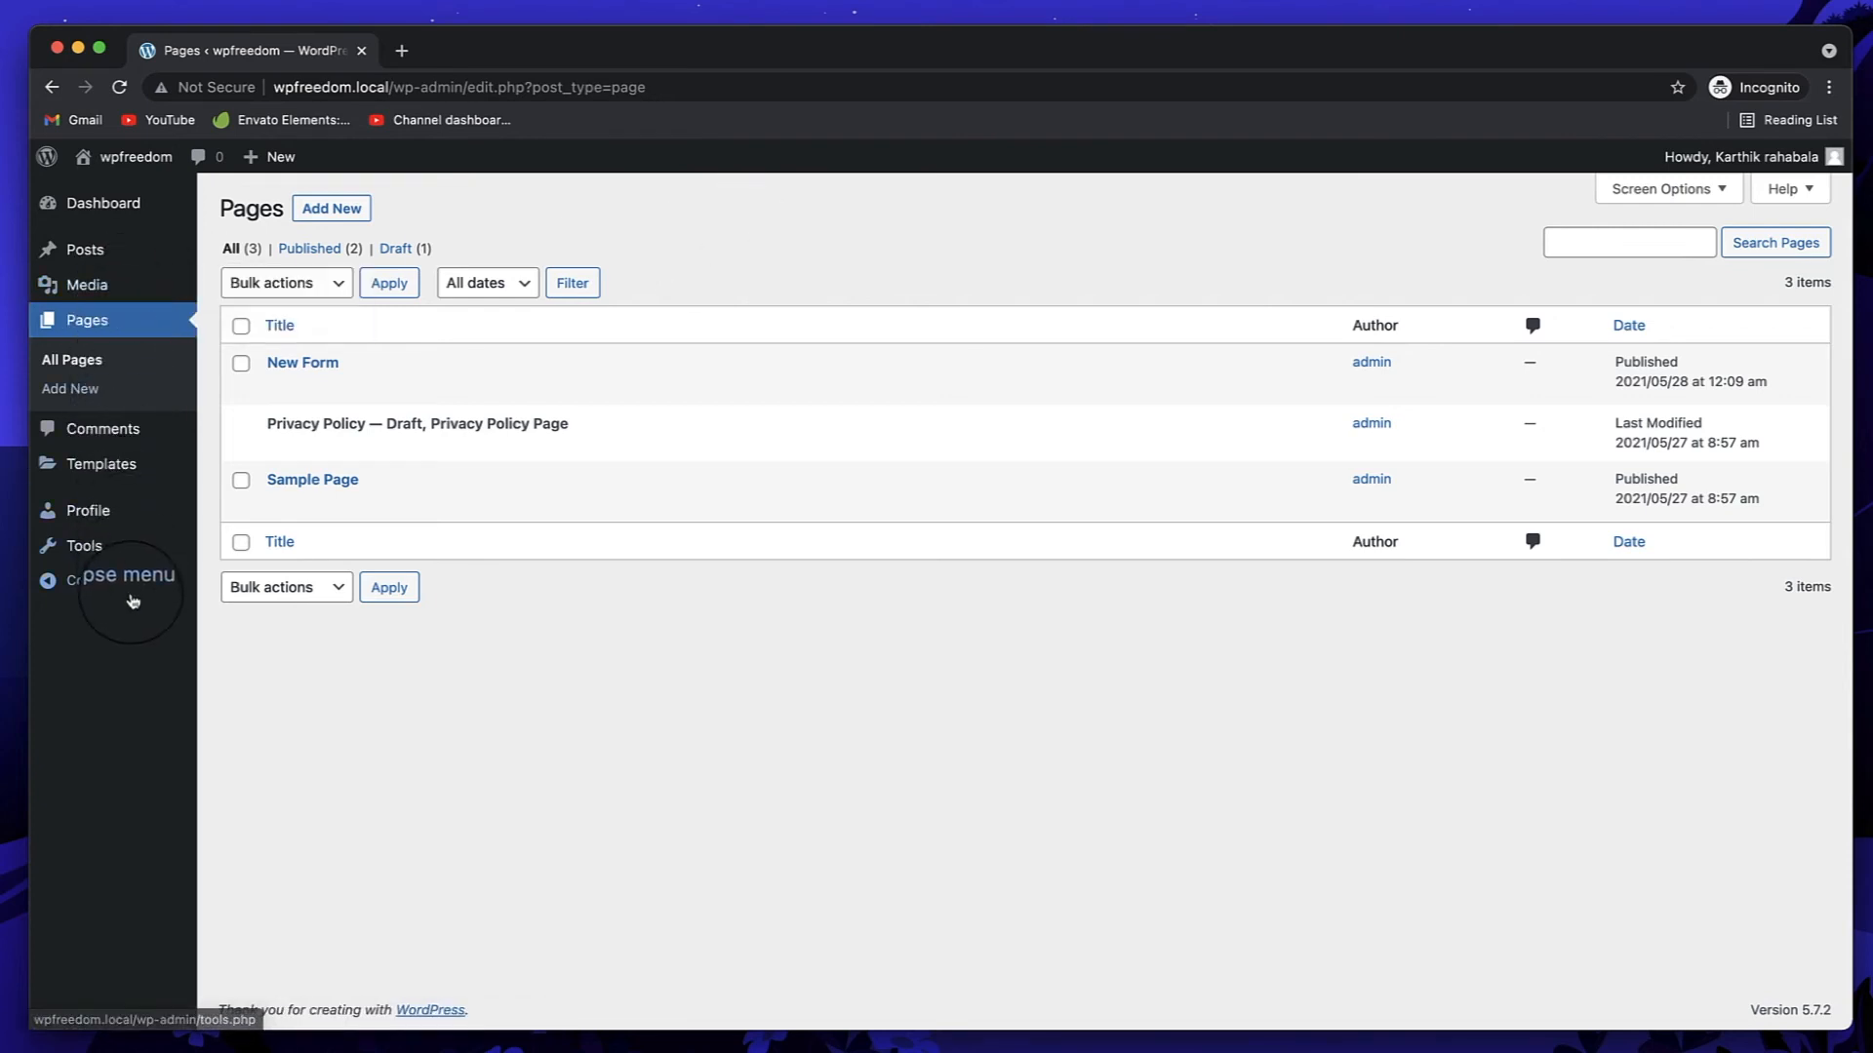
mouse_move(161, 479)
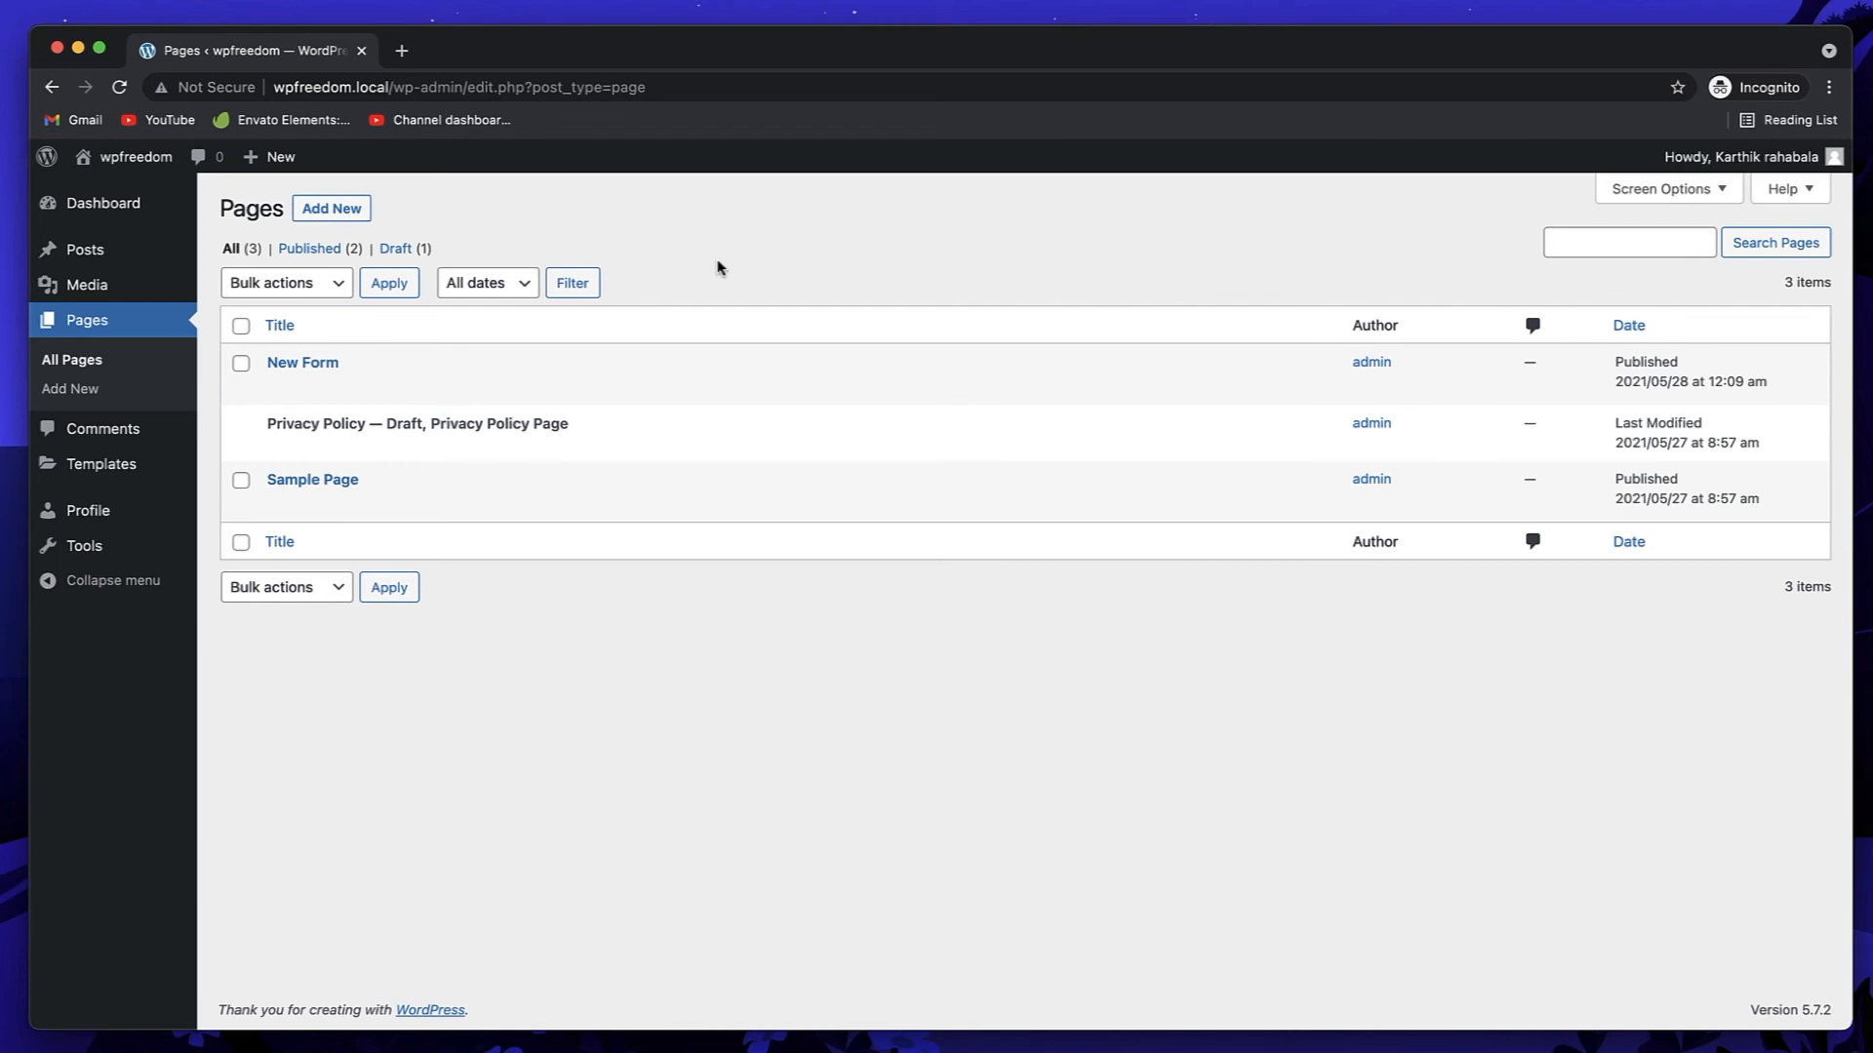
Step: Log out of editor1 and log back in as admin with its password
mouse_move(1755, 157)
left_click(1709, 284)
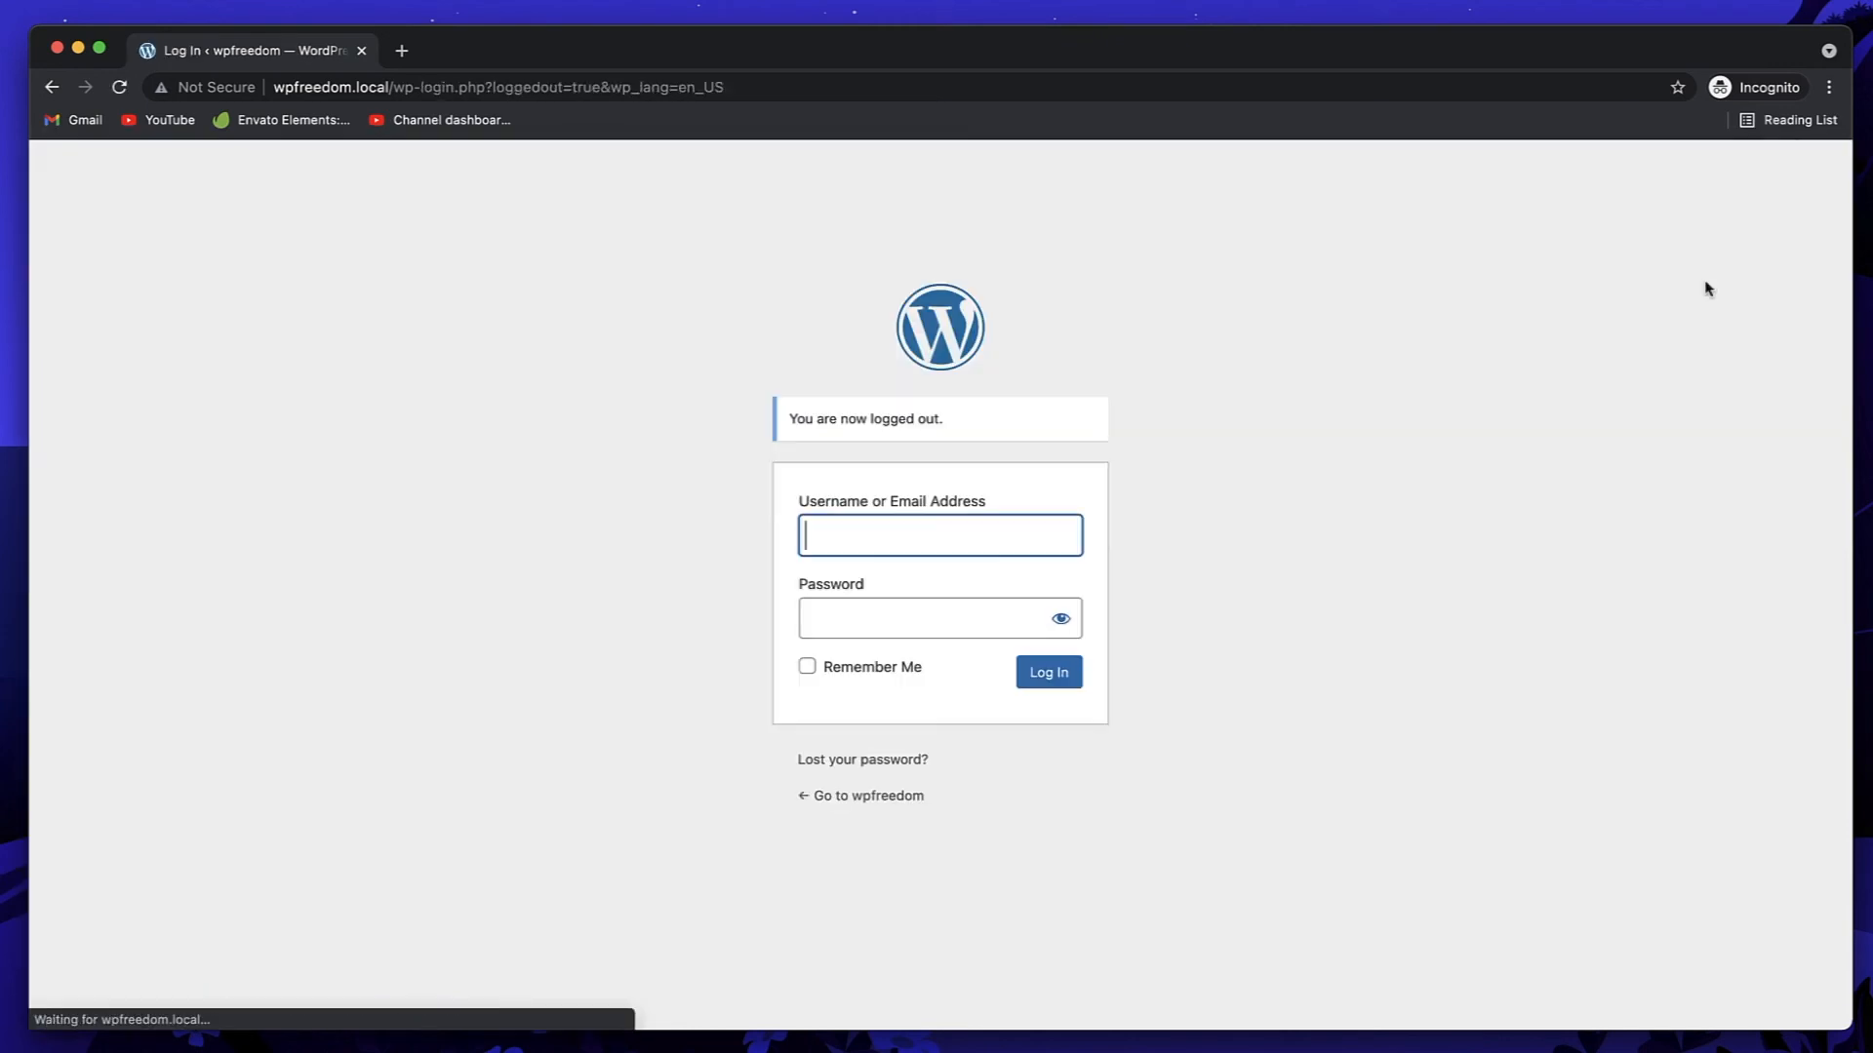
type("ami")
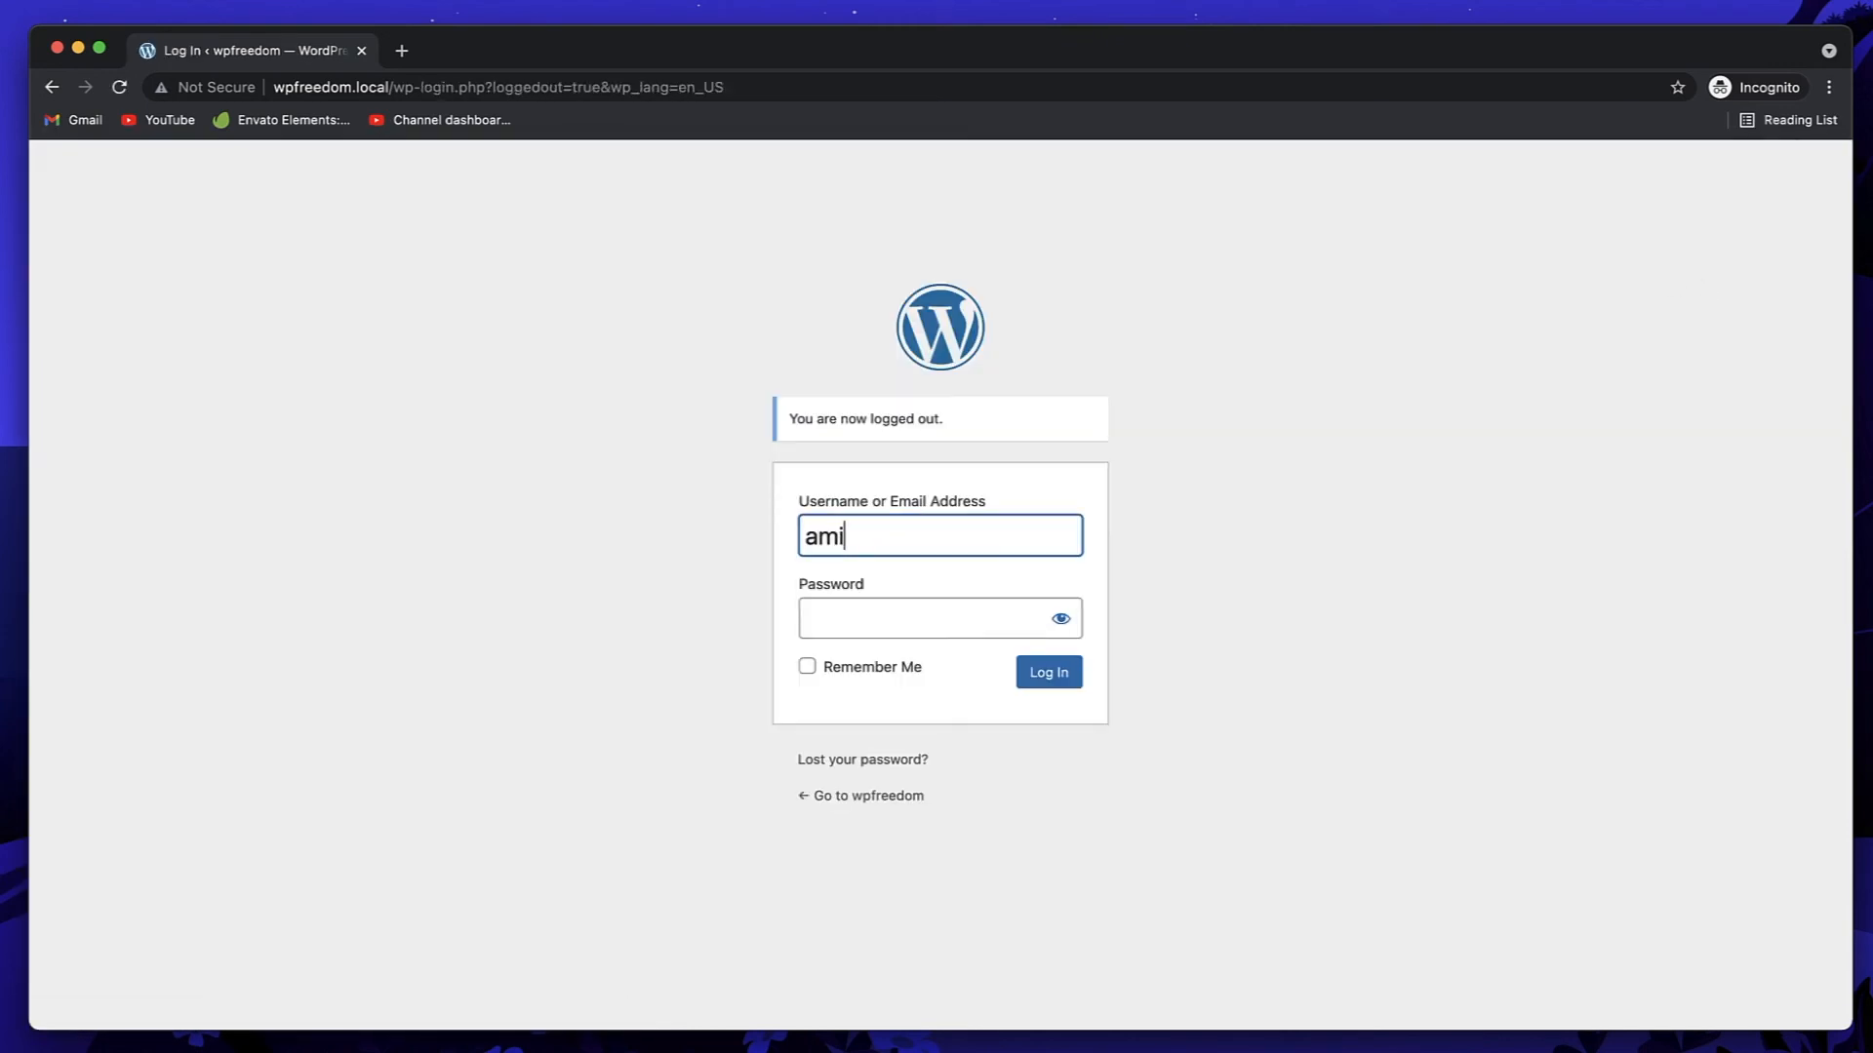
key("BackSpace")
type("dmin")
key("Tab")
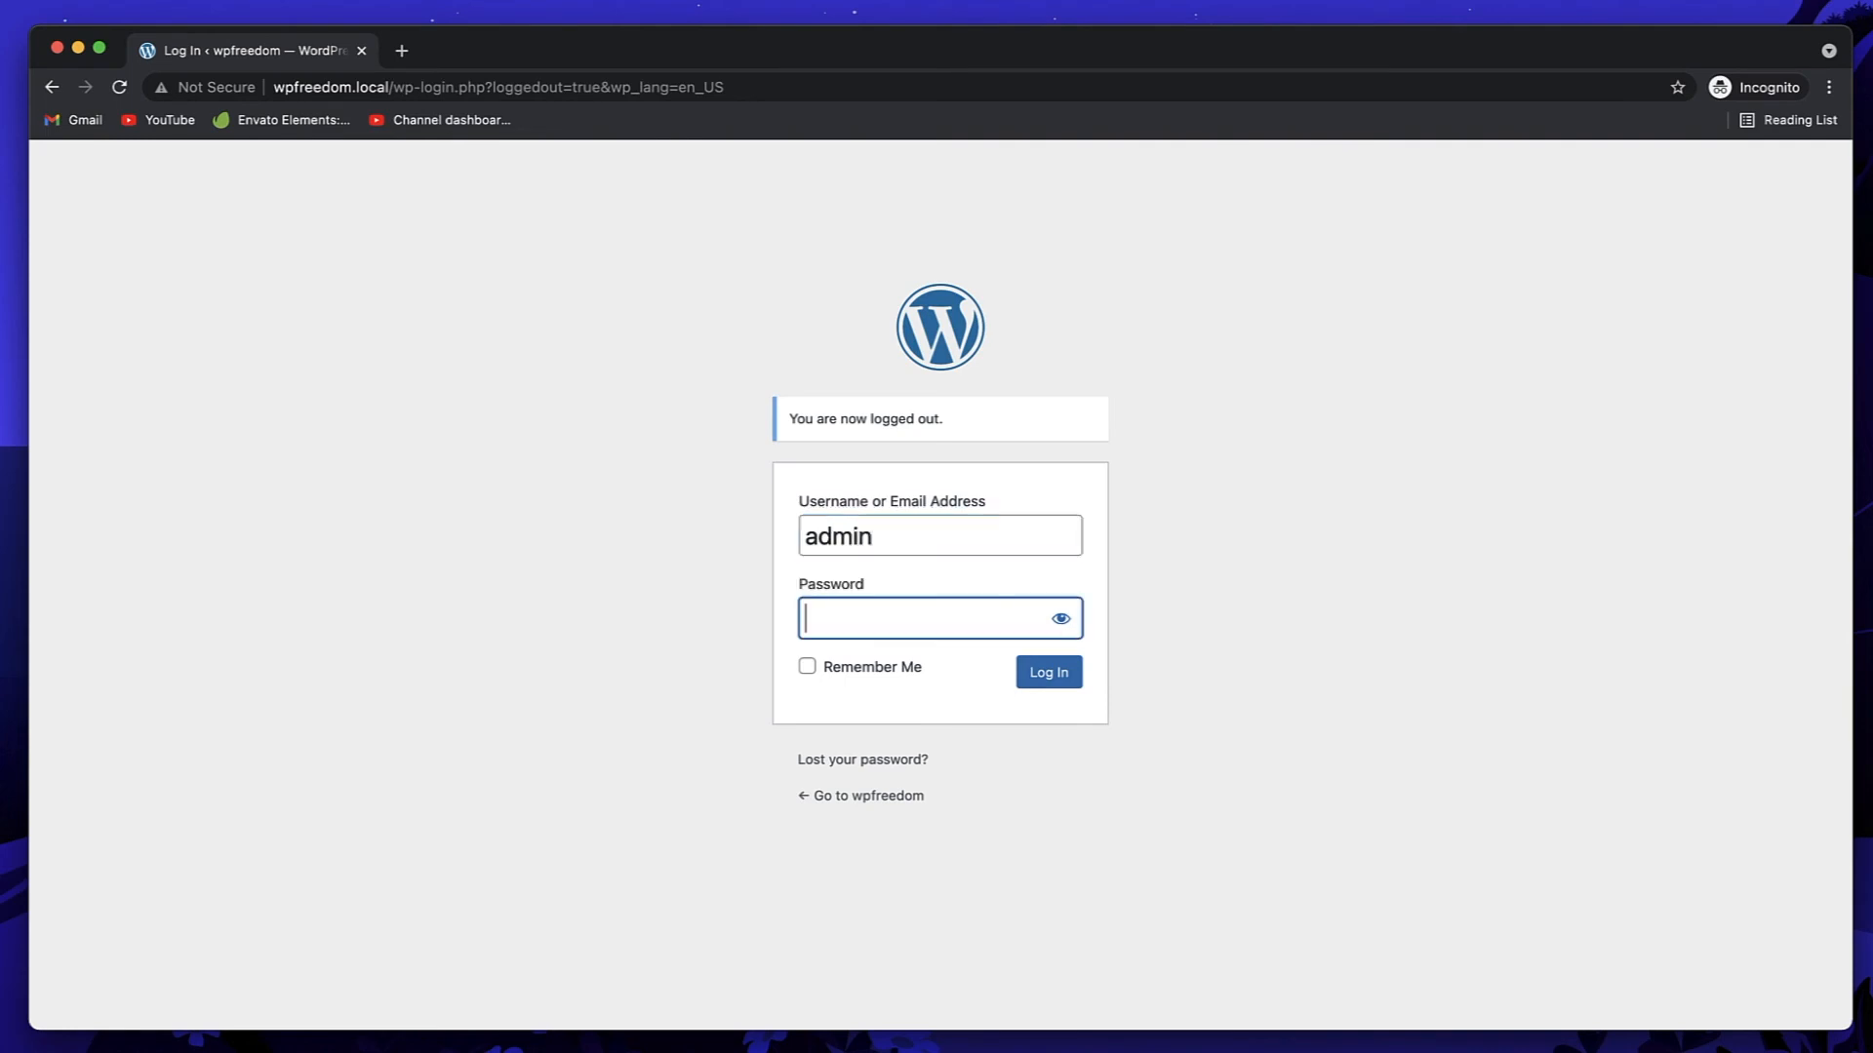
type("admin")
key("Return")
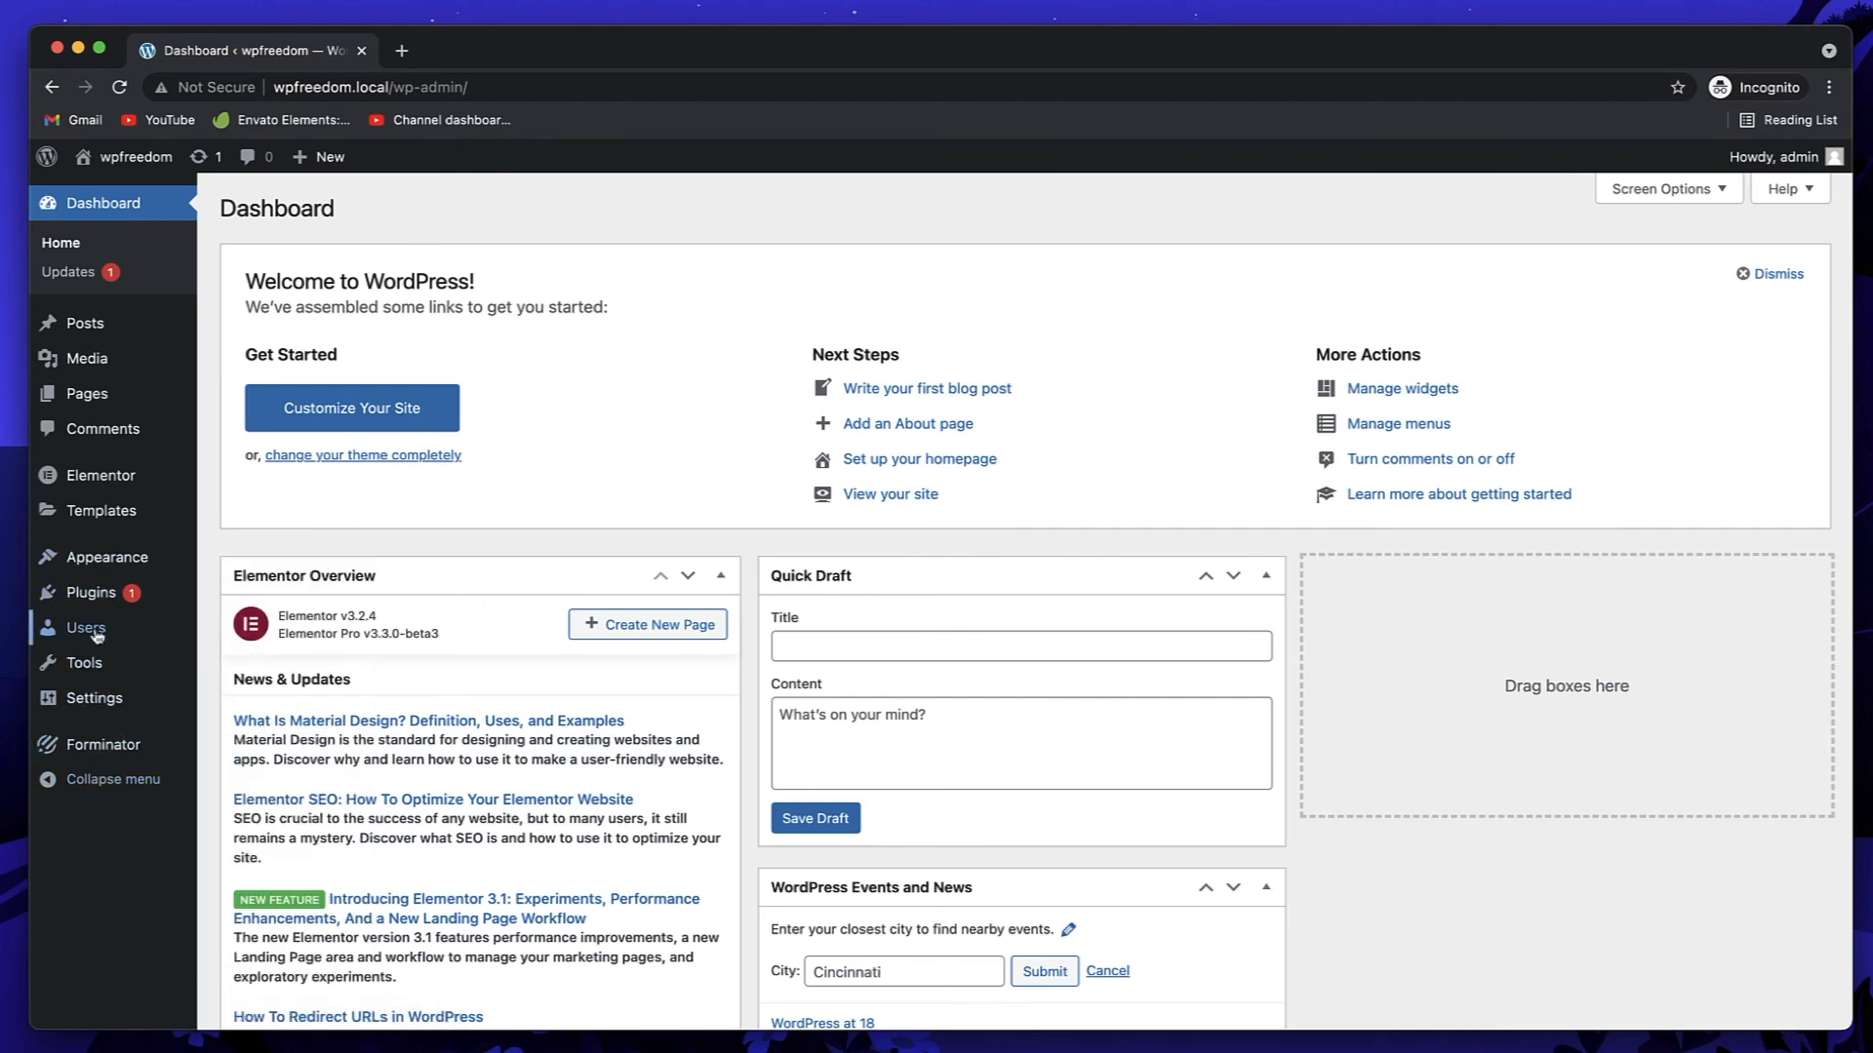
Step: Open Add New from All Users and check the Role list, leaving it on Subscriber
mouse_move(87, 629)
left_click(293, 640)
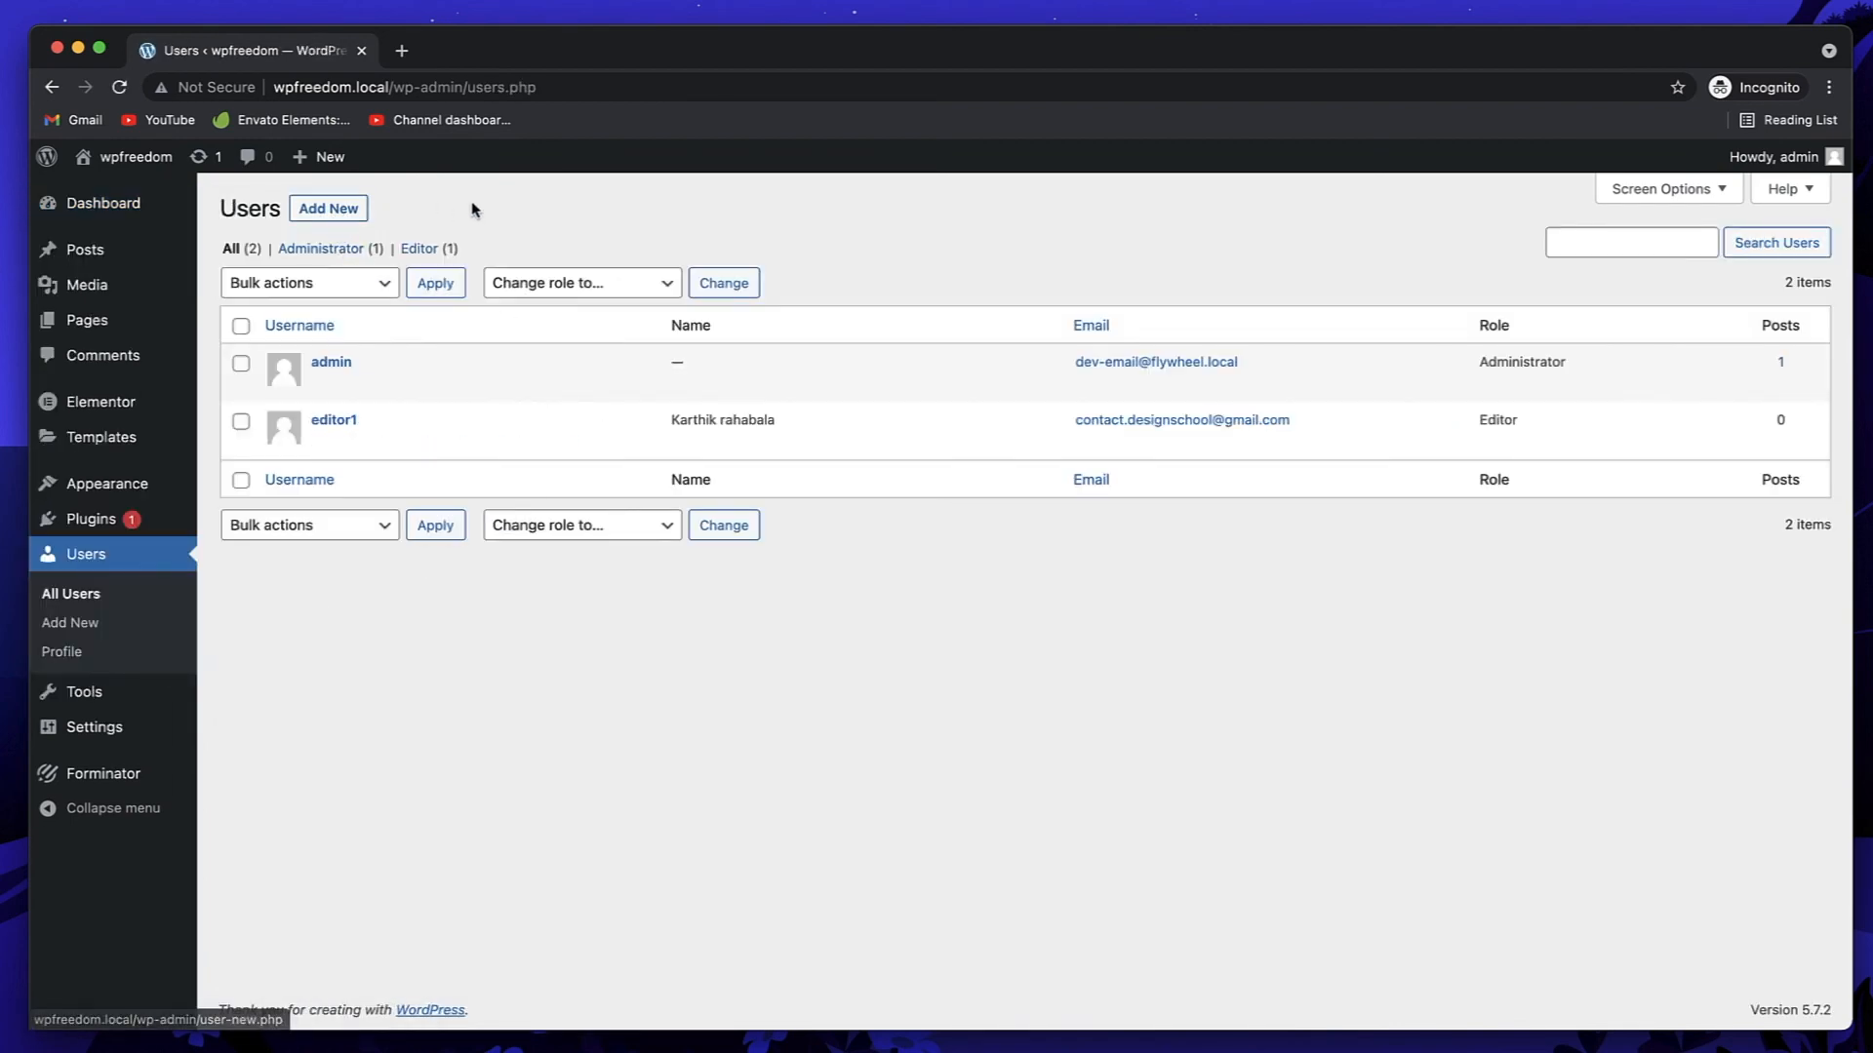
left_click(339, 209)
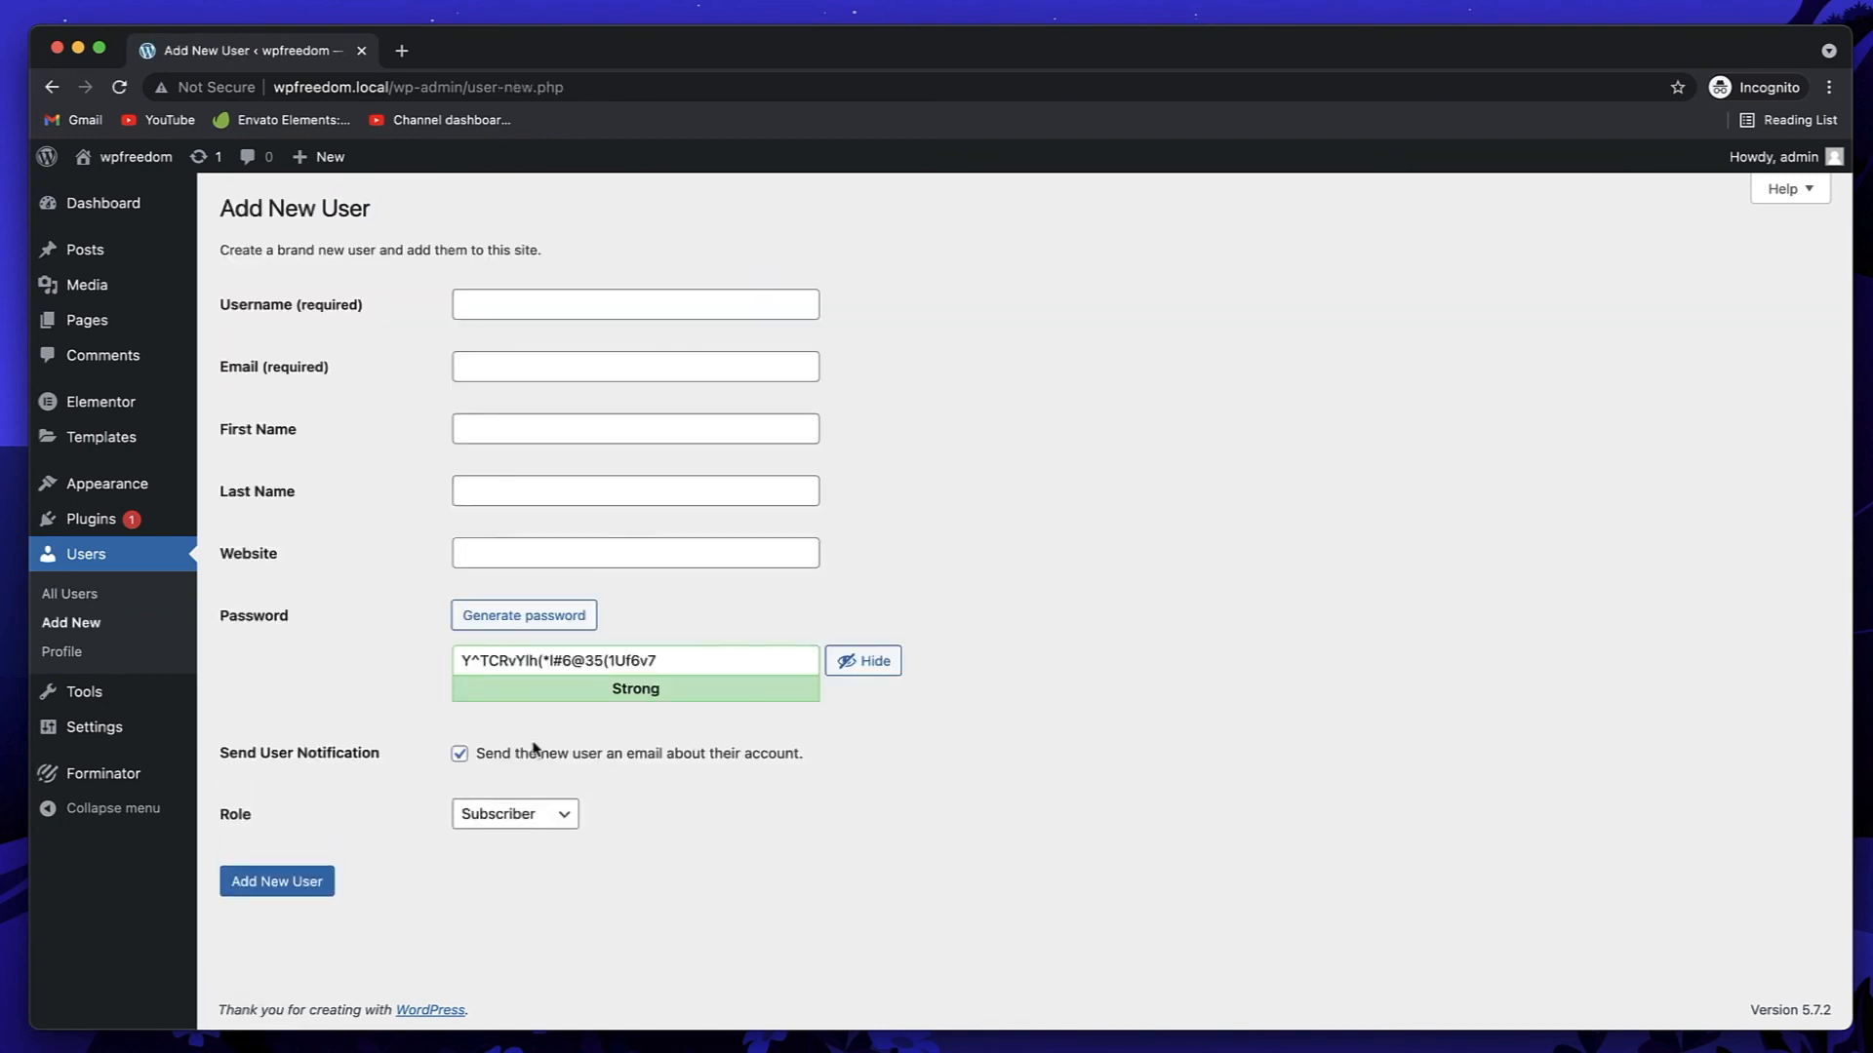
left_click(526, 817)
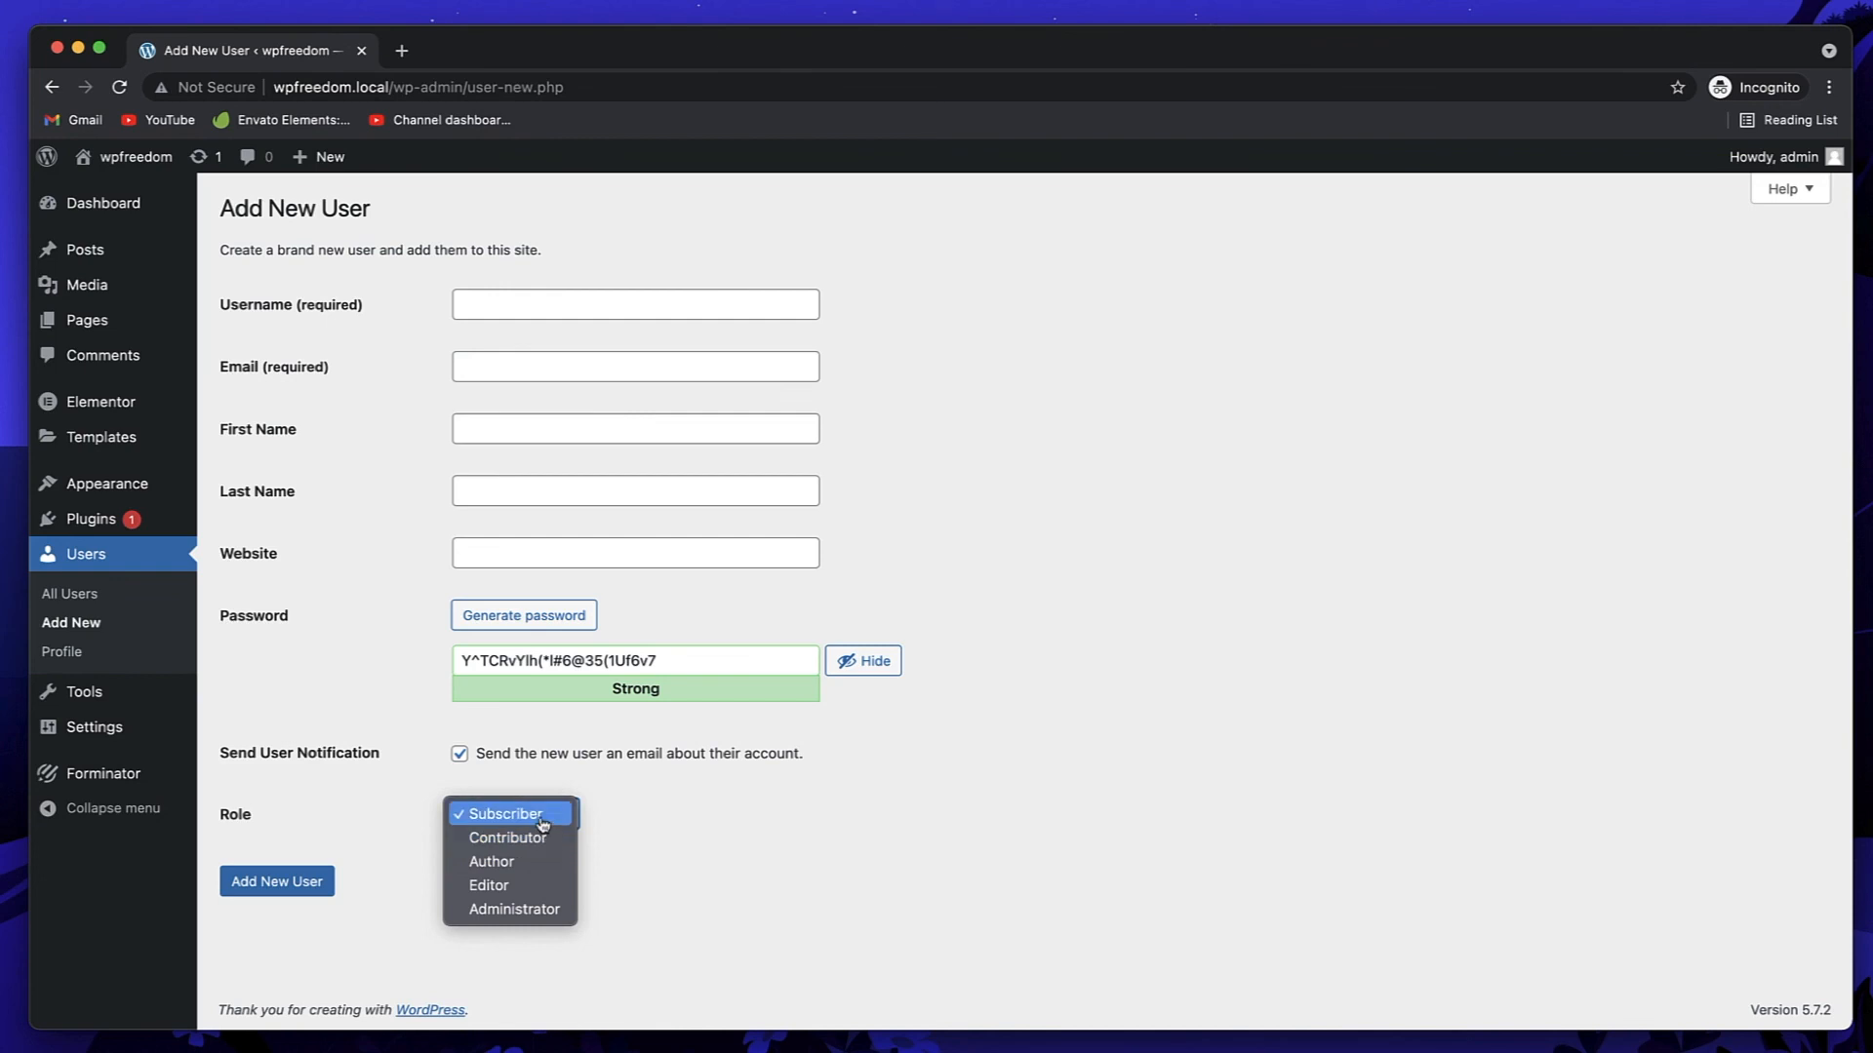
left_click(856, 822)
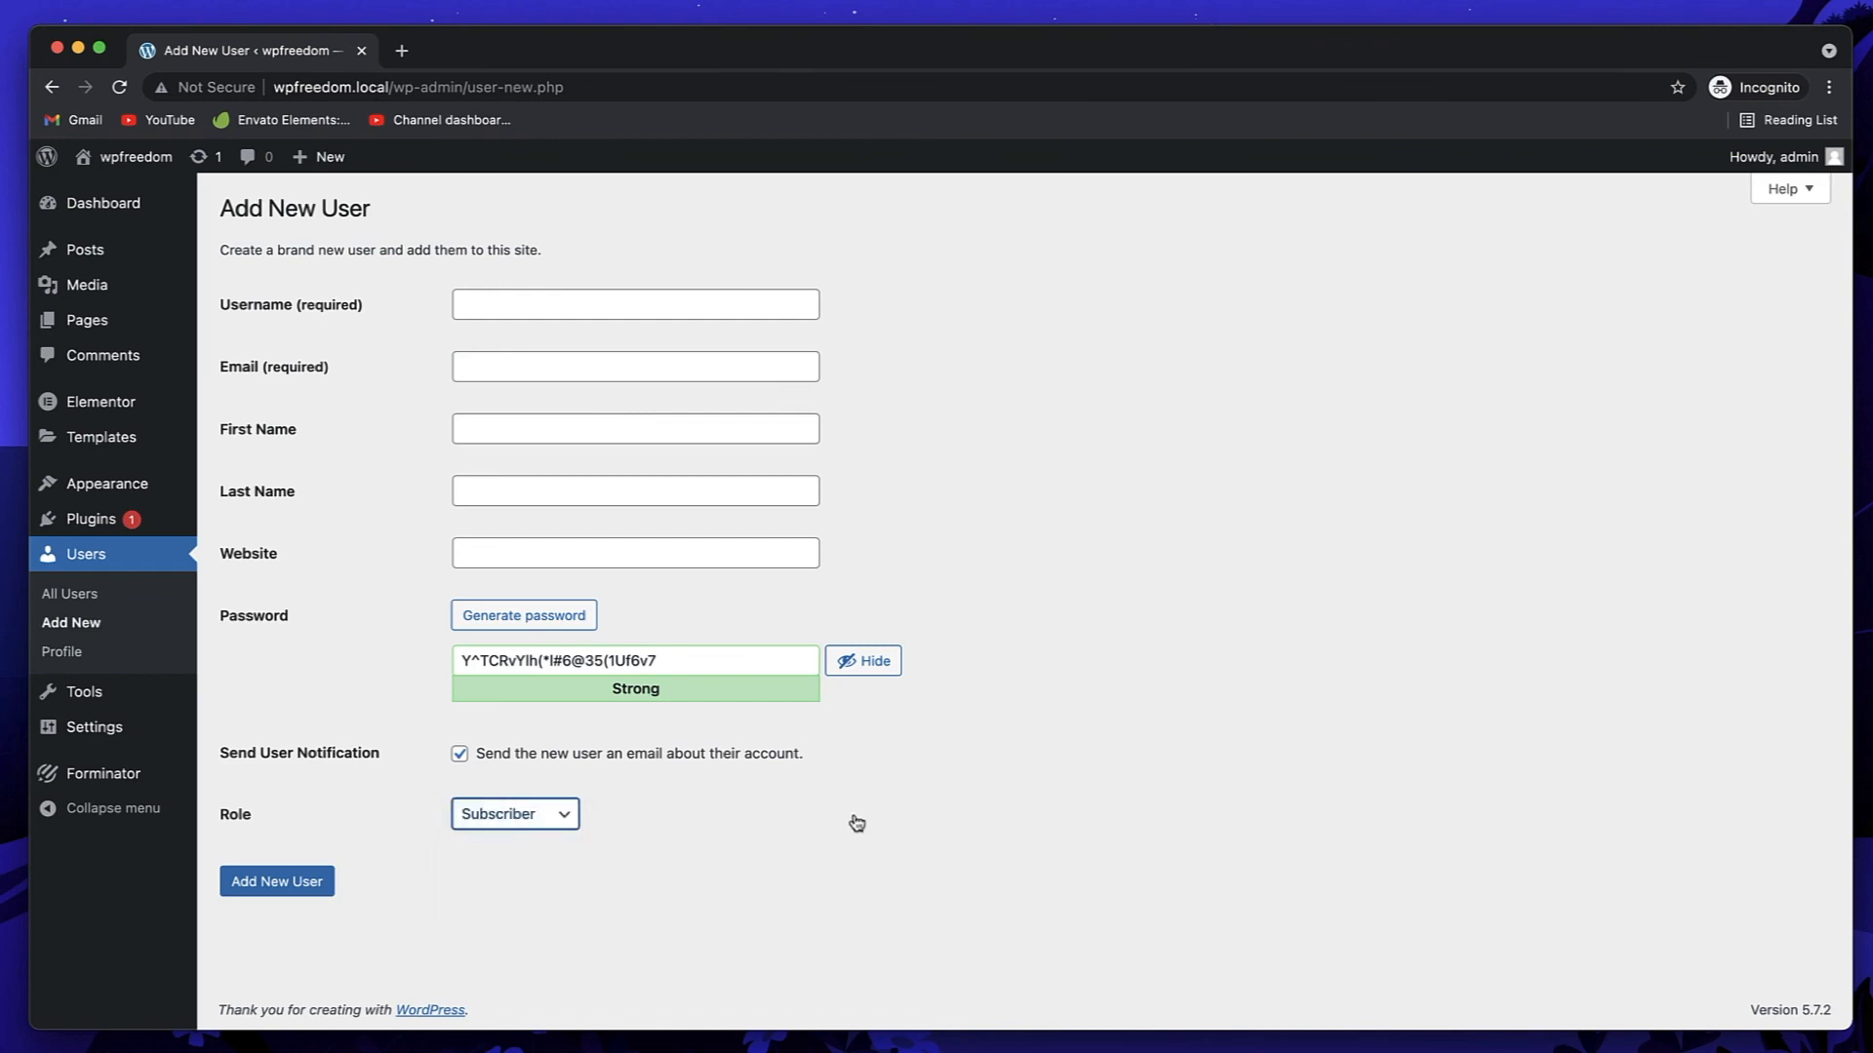